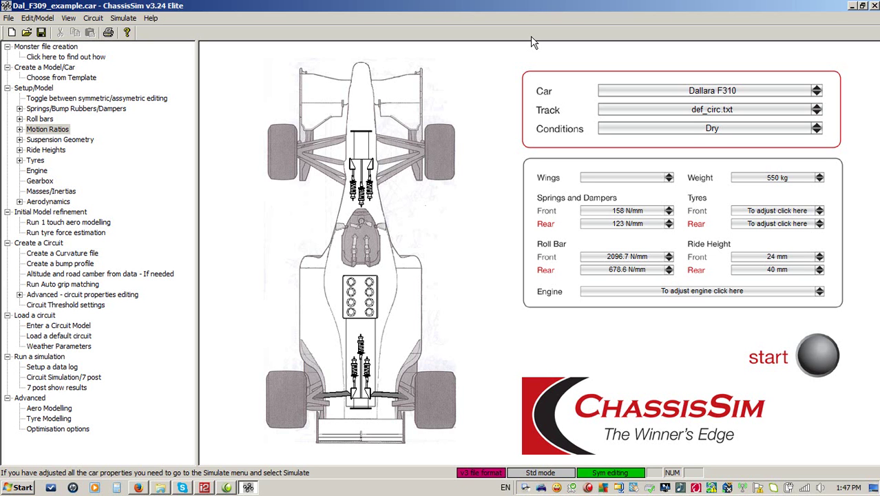
Switch to the Zandvoort folder in Windows Explorer and open F309_Zandv_mons_file.txt in Excel
click(160, 488)
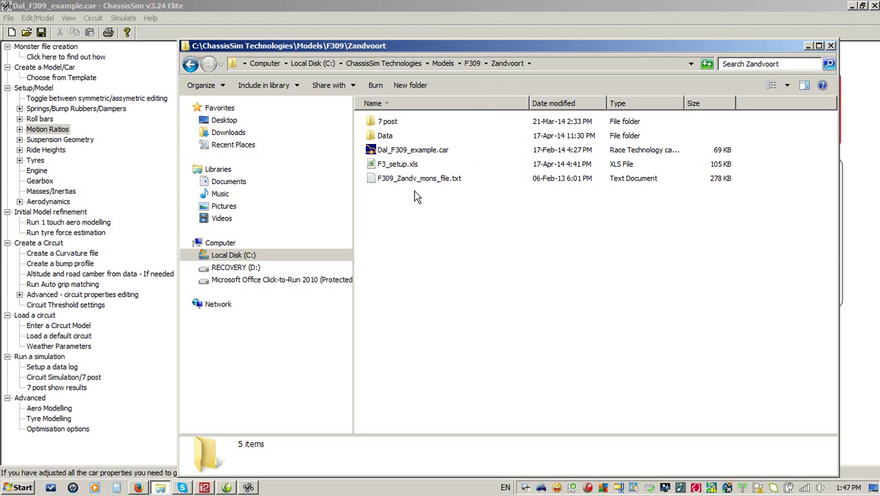
click(413, 156)
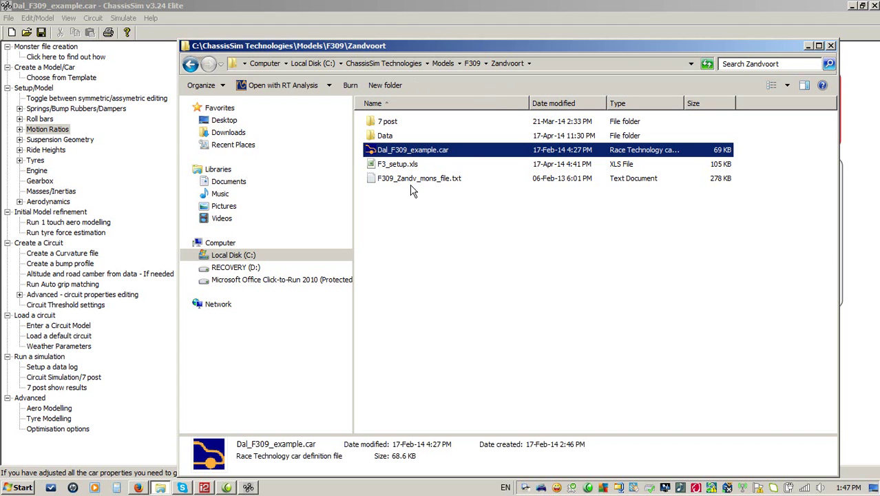
click(417, 178)
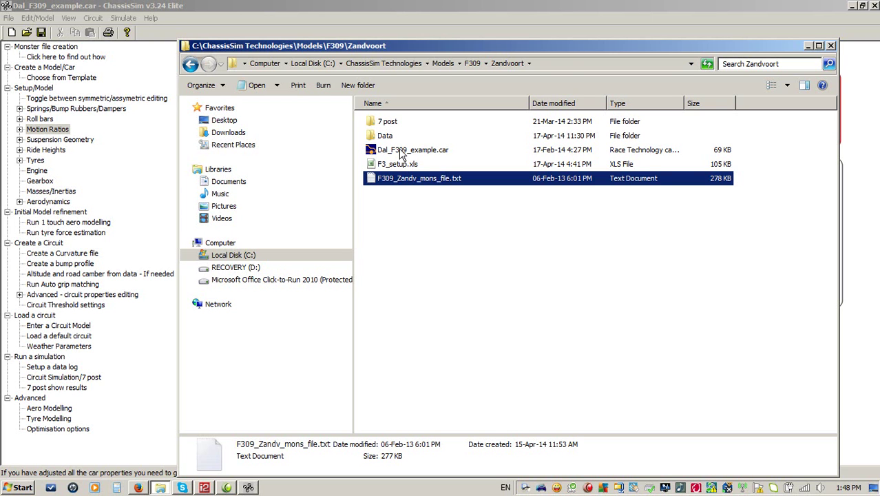
right_click(409, 179)
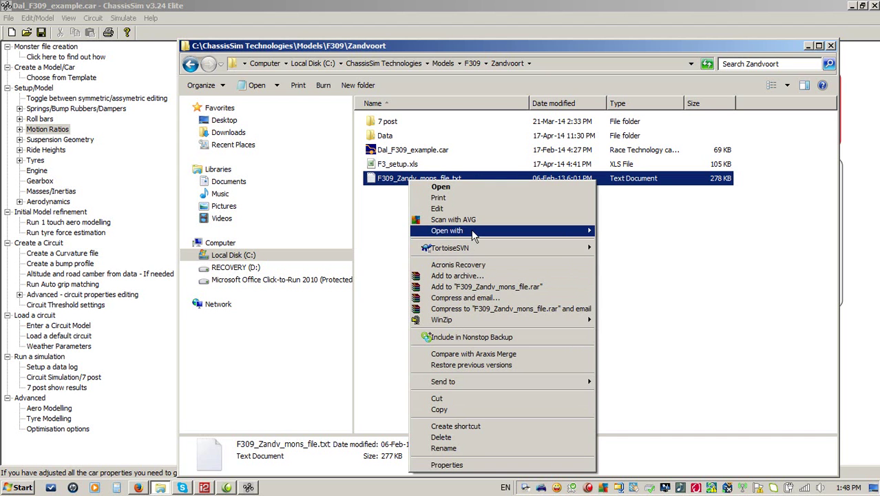
mouse_move(470, 230)
click(628, 234)
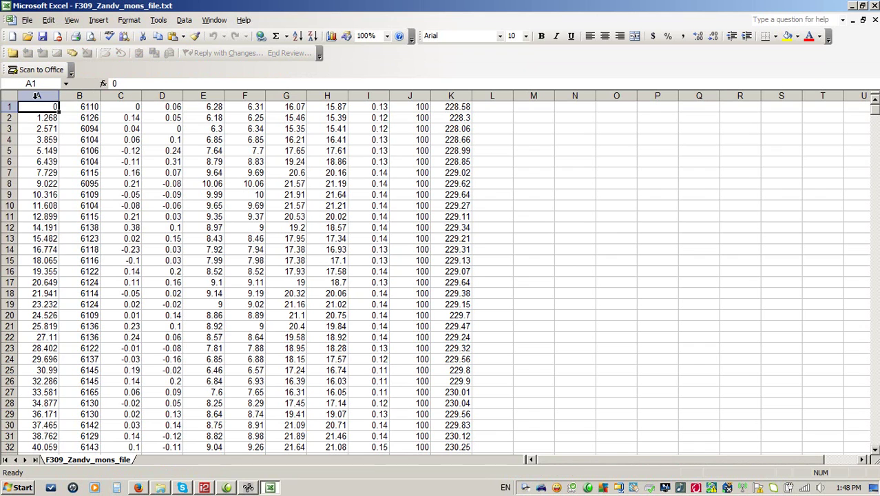
Examine data columns A through K of the monster file one by one, and close the spreadsheet
click(35, 95)
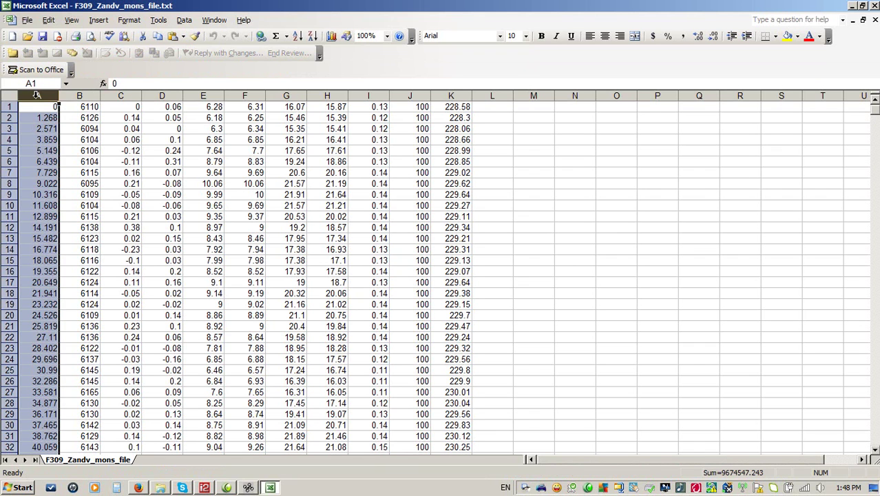
click(77, 97)
click(122, 96)
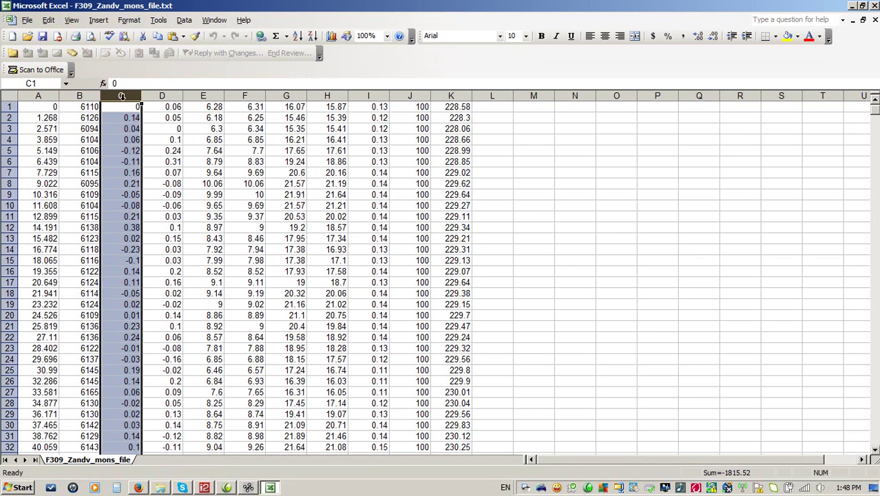
click(161, 96)
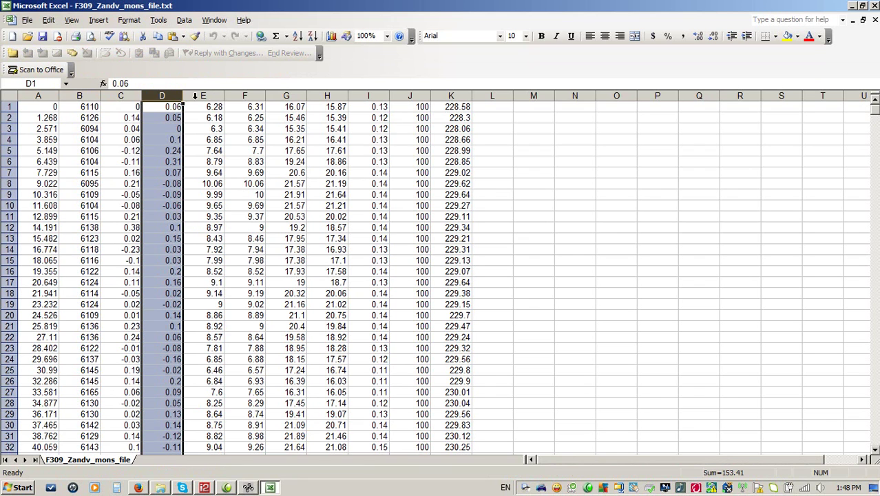
click(204, 95)
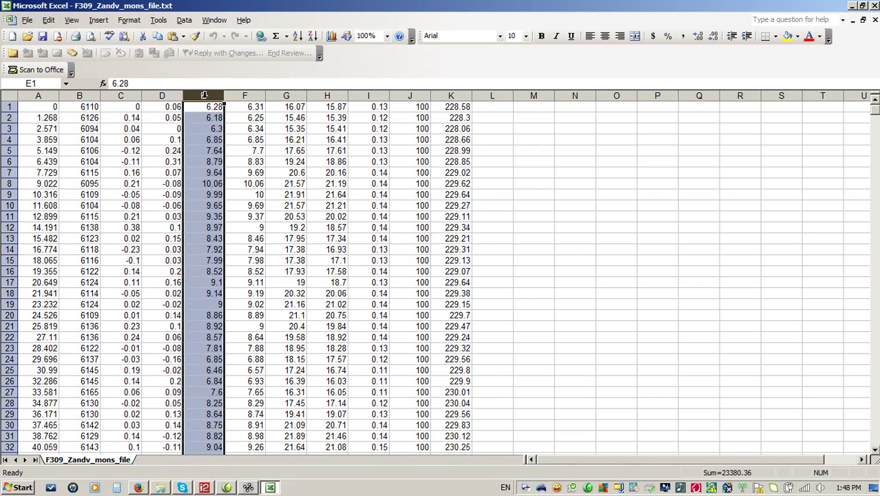
click(242, 96)
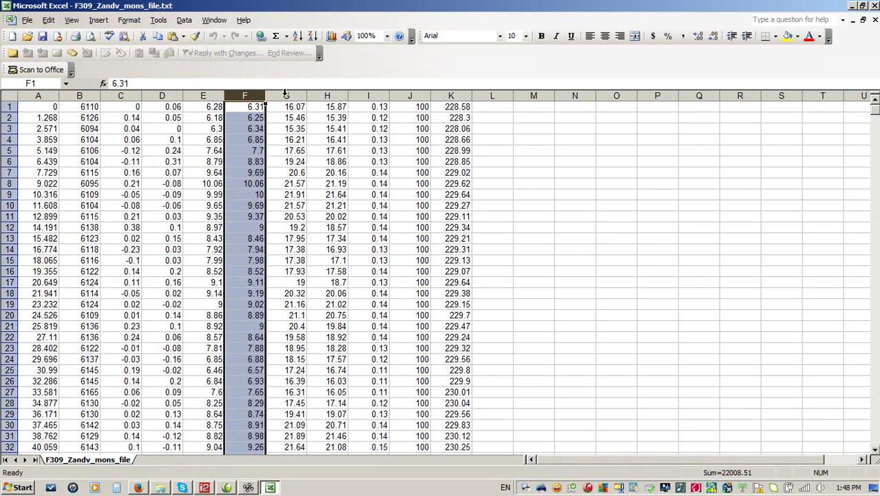
click(286, 95)
click(318, 95)
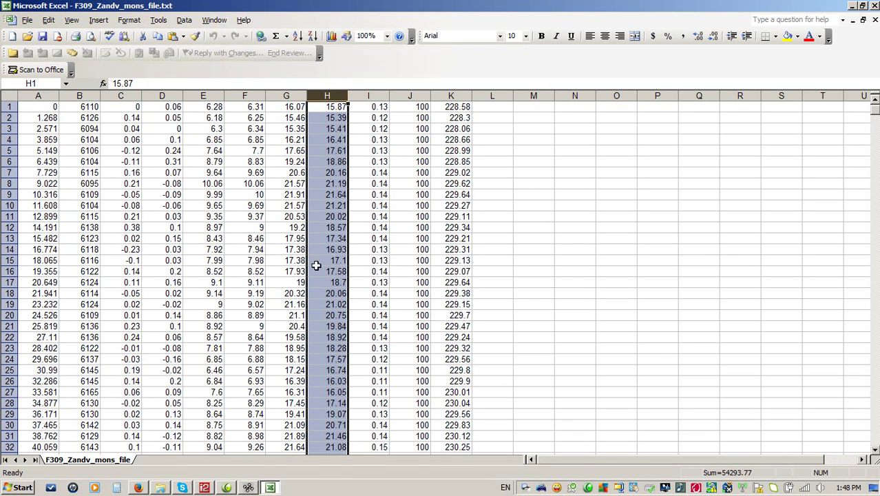
click(370, 96)
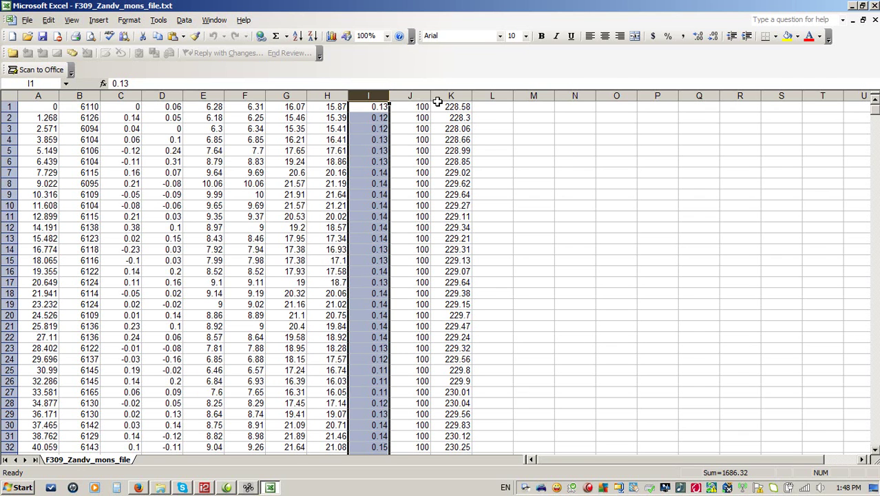
click(411, 96)
click(449, 95)
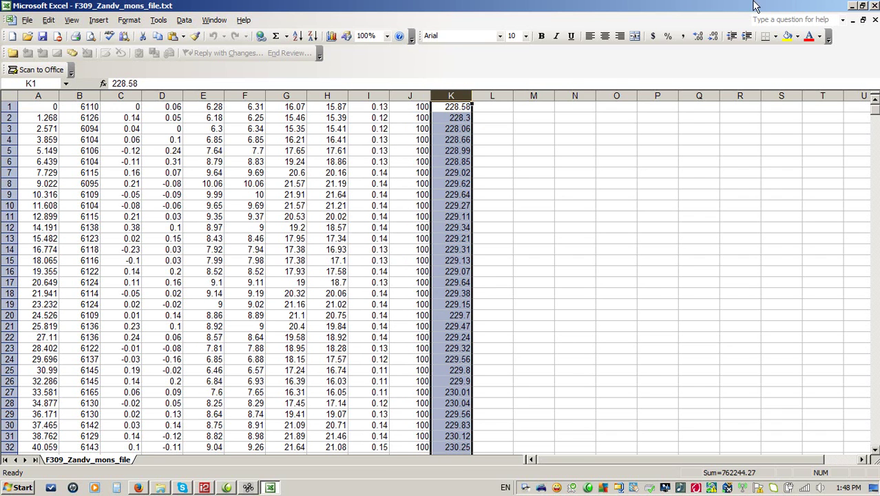
click(874, 5)
click(499, 278)
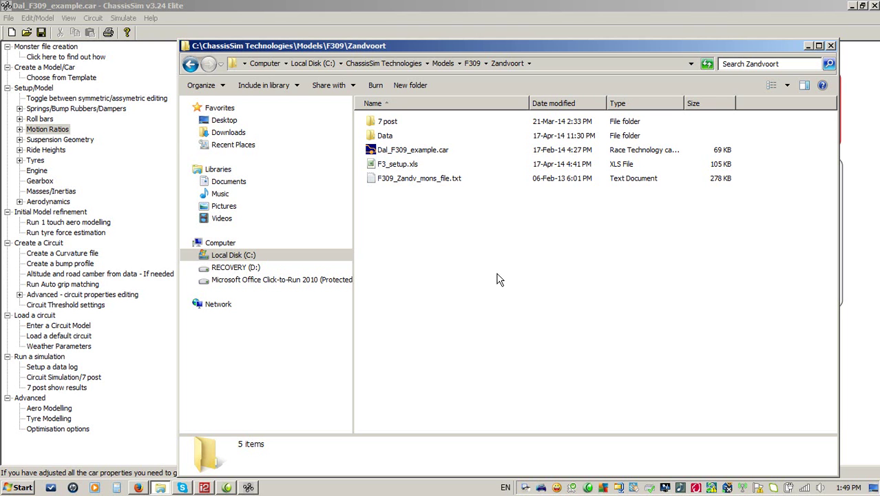
Back in ChassisSim, start curvature file creation with F309_Zandv_mons_file.txt as the raw input, flagged as a monster import file
click(406, 4)
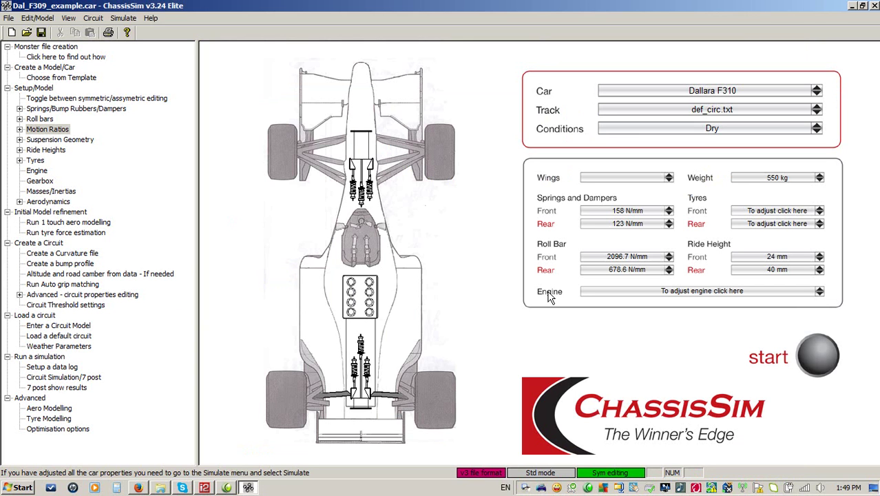
click(92, 18)
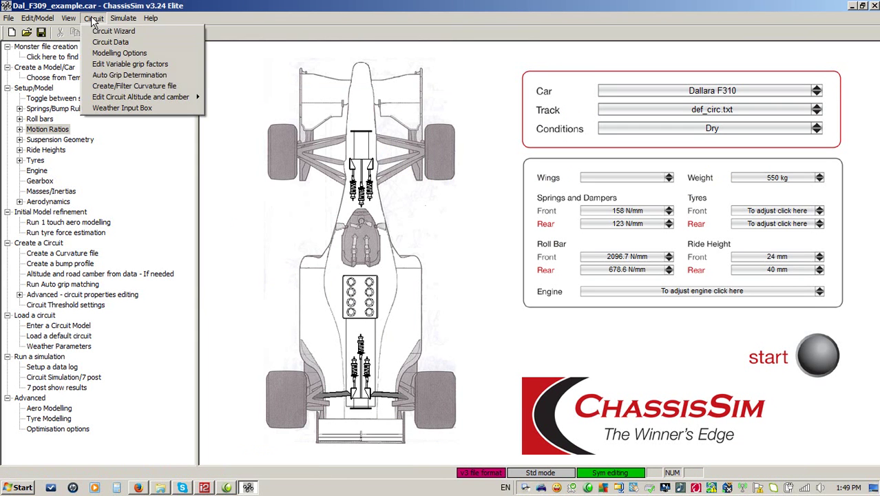
click(160, 87)
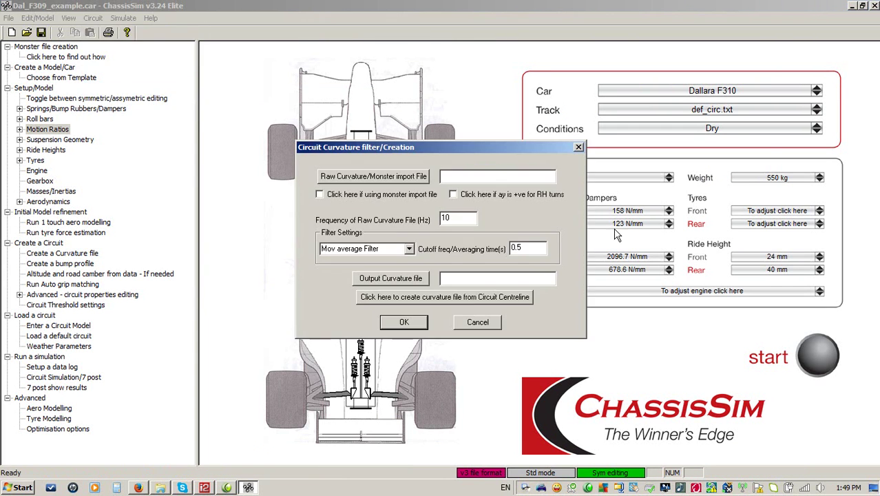
click(399, 182)
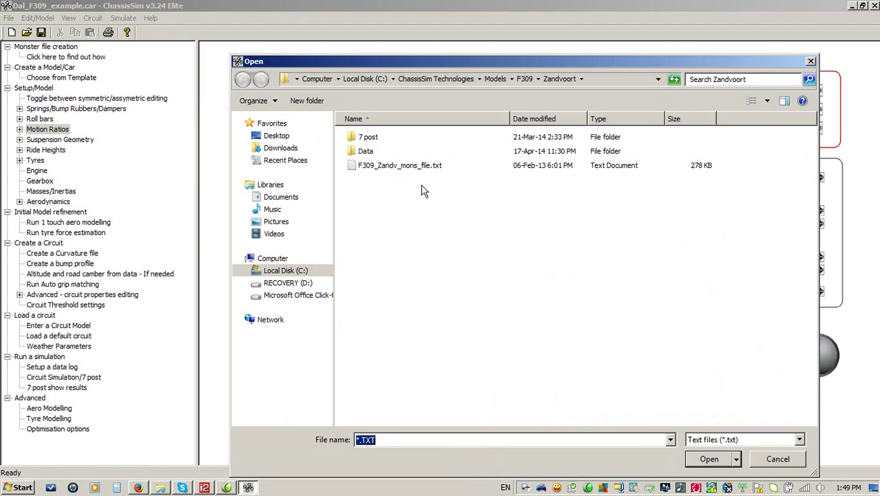
double_click(390, 166)
click(346, 197)
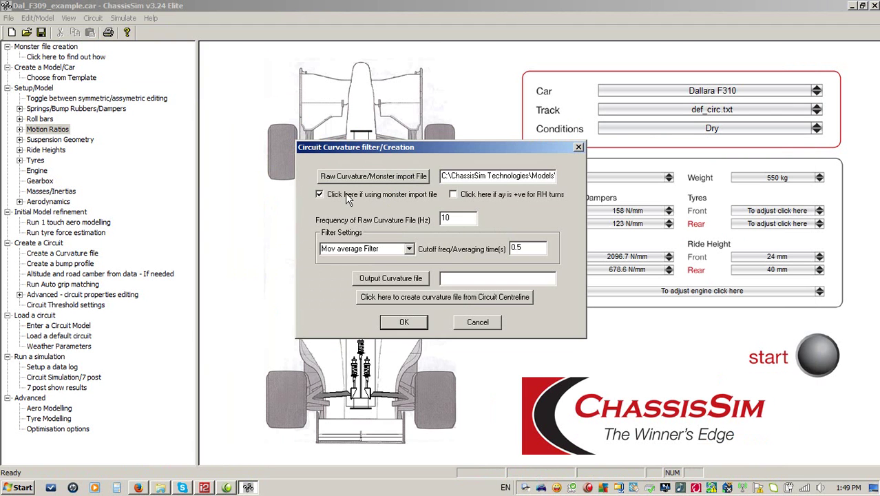
Set the raw curvature file frequency to 50 Hz and choose the moving average filter
double_click(466, 217)
text(50)
click(409, 249)
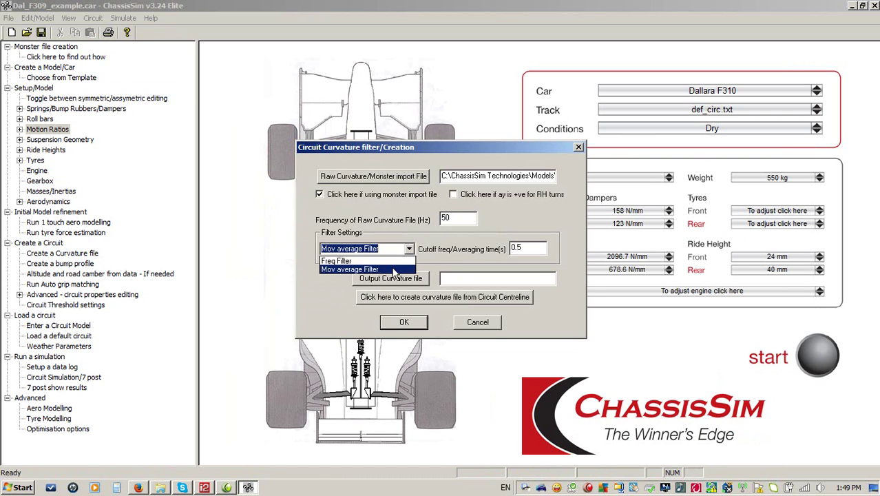
click(393, 269)
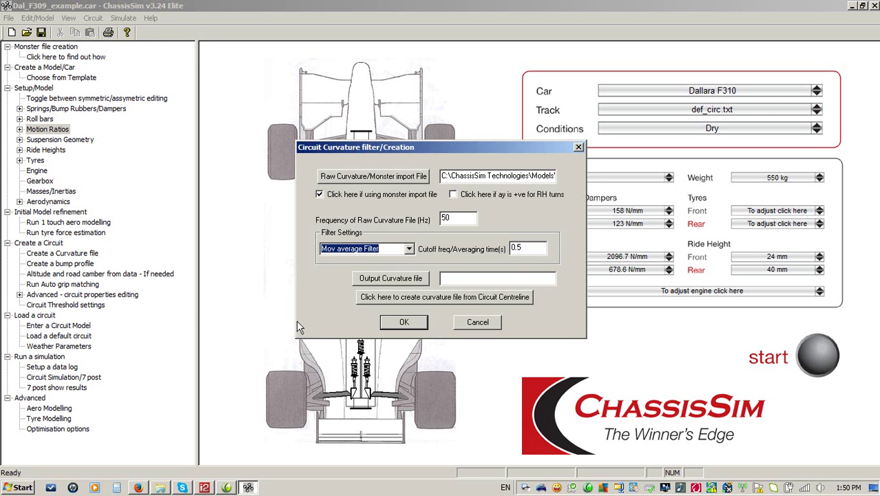
Name the output curvature file tr_zandv in the Zandvoort folder and generate it
click(407, 280)
text(tr_zand)
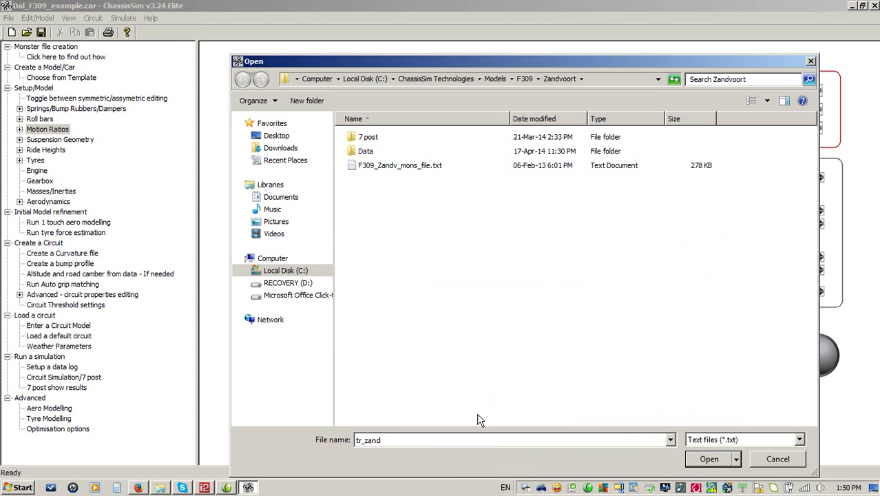
text(v)
click(710, 459)
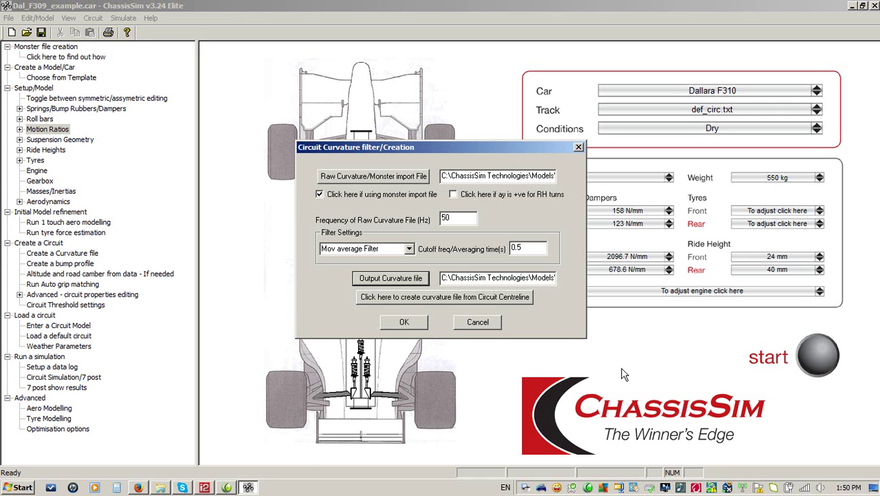
click(403, 323)
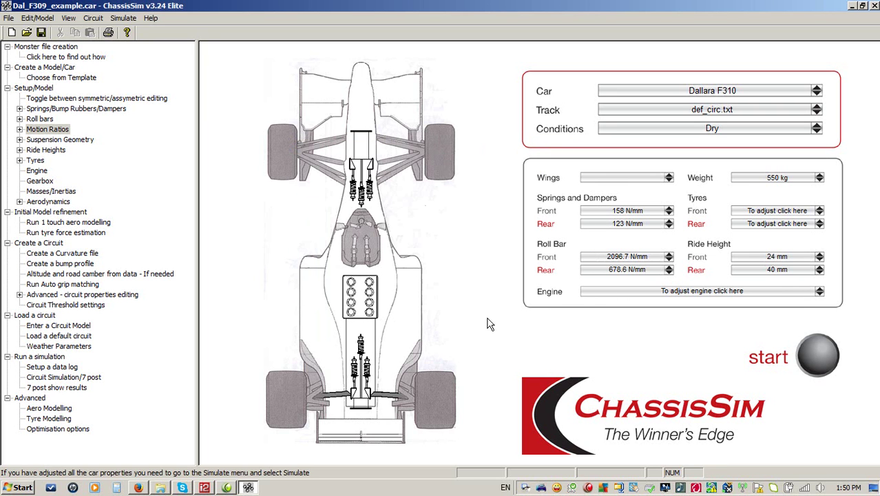
Import the tr_zandv curvature file into the variable grip factor interface to inspect the track map
click(94, 18)
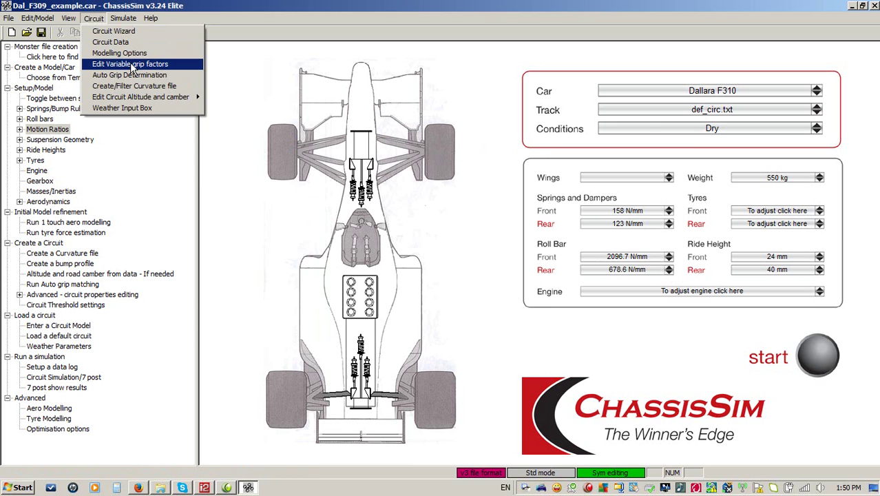
click(131, 64)
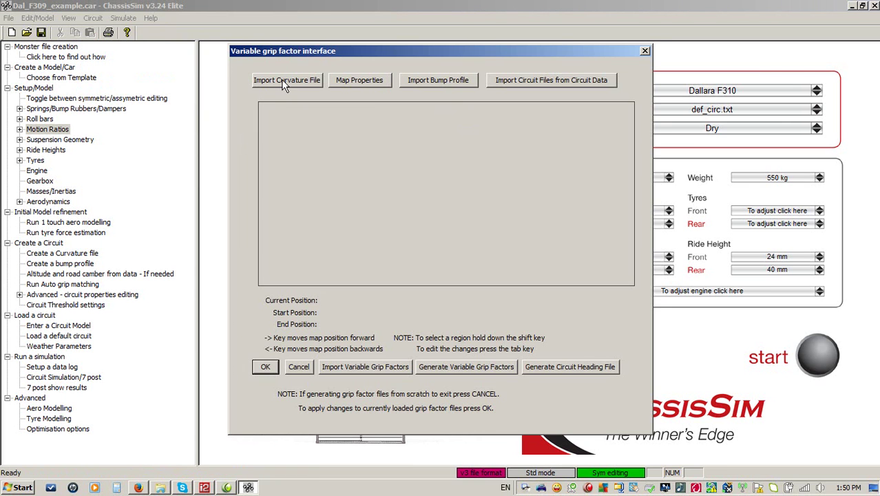
click(285, 80)
double_click(376, 182)
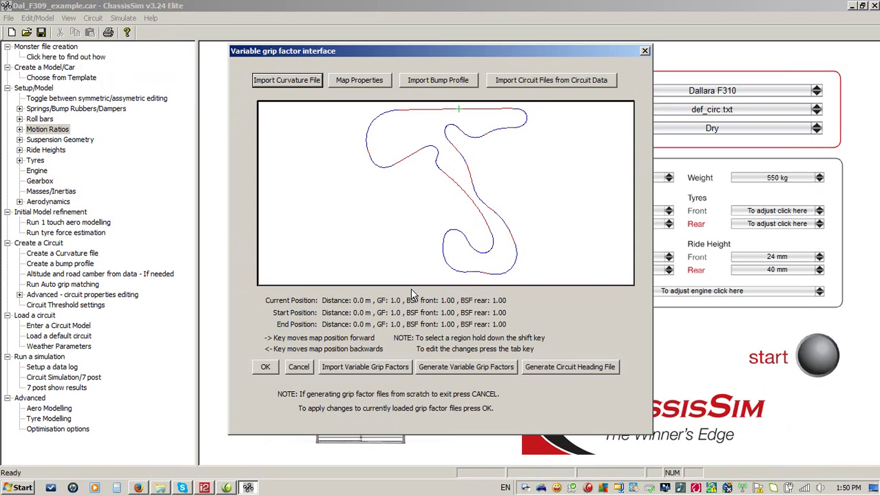
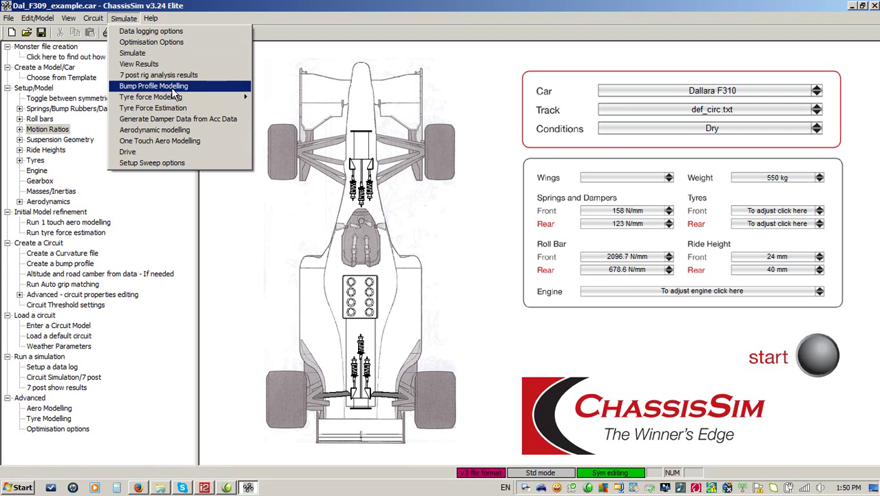
Set up Bump Profile Modelling with F309_Zandv_mons_file.txt as the monster import file and enable bump profile creation
click(172, 87)
click(356, 330)
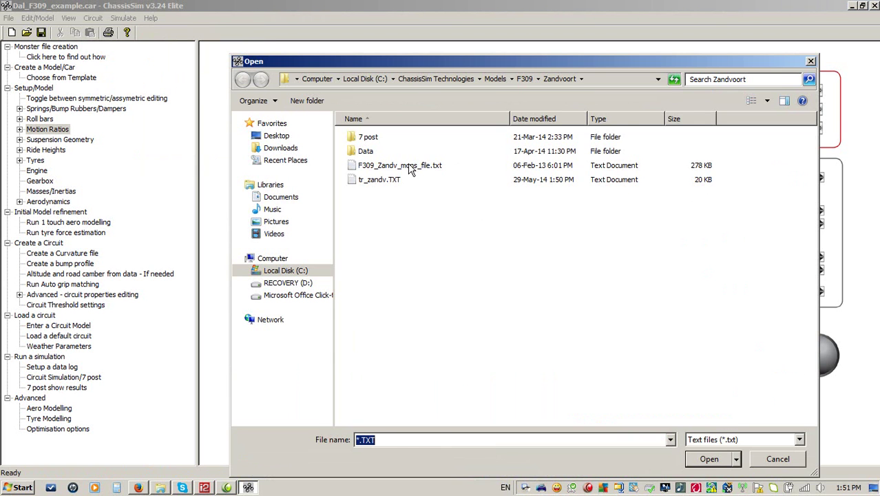
double_click(409, 165)
click(335, 138)
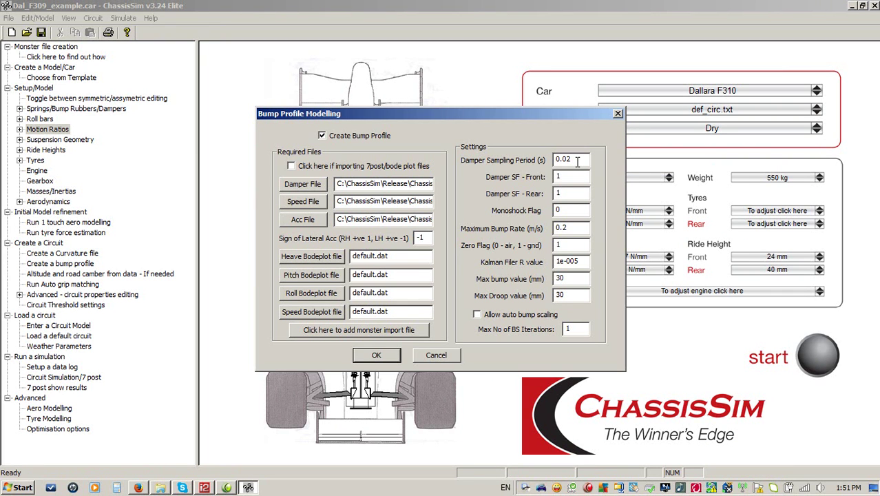
Allow auto bump scaling with a maximum of 3 iterations and run the bump profile modelling
double_click(572, 229)
key(Tab)
click(490, 314)
drag(583, 332, 482, 331)
text(3)
click(377, 358)
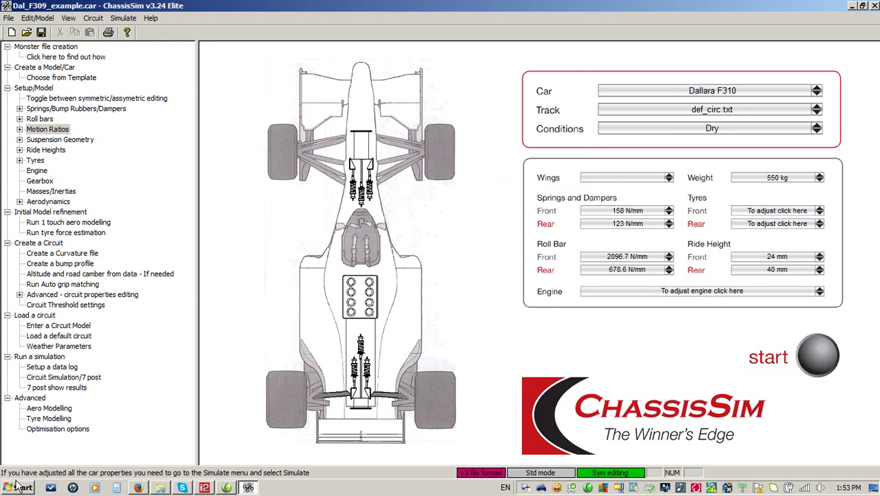
Open bump_profile.dat from the Zandvoort folder, examine its bump data columns, and close it
click(162, 488)
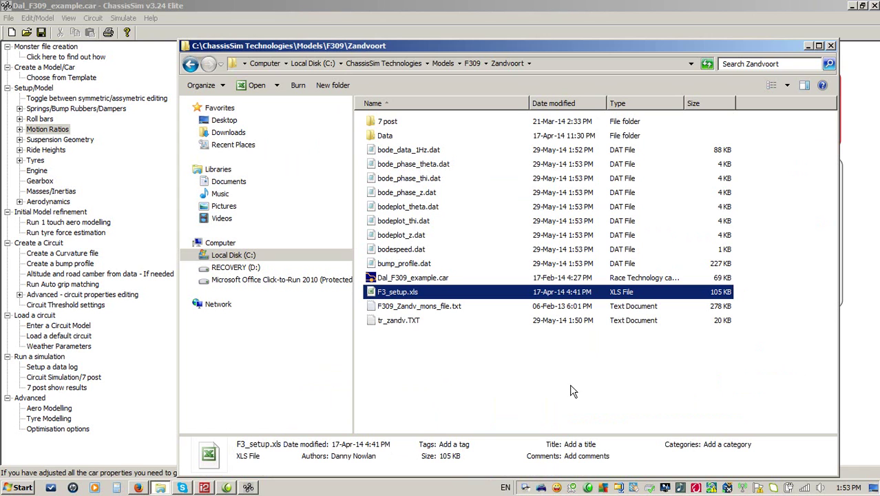
click(411, 268)
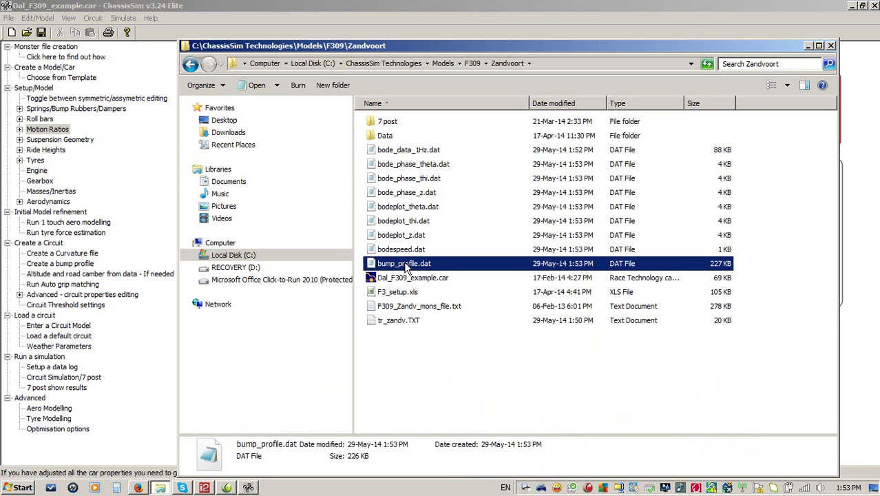
double_click(407, 266)
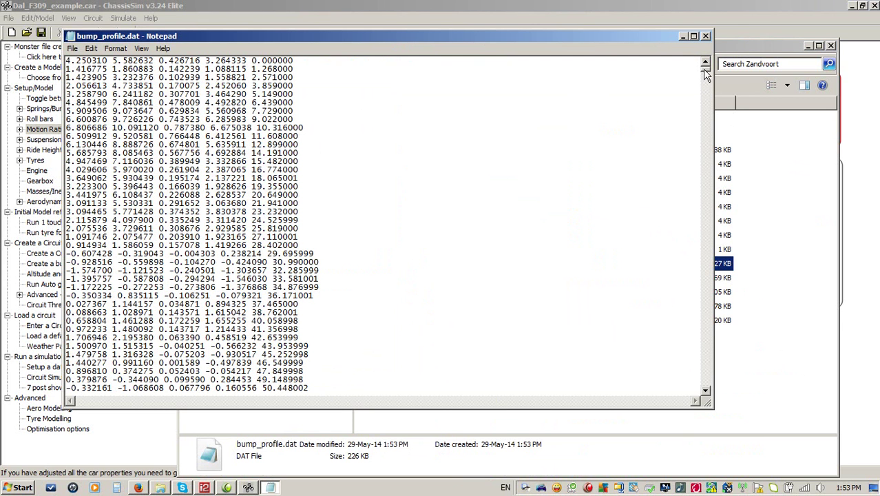
mouse_move(705, 74)
mouse_down()
mouse_move(705, 385)
mouse_move(705, 63)
mouse_up()
click(706, 36)
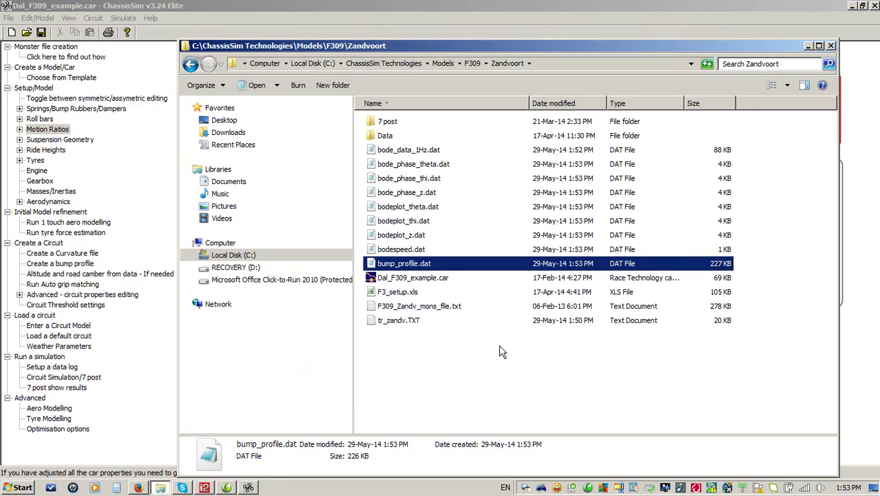
Rename the bump_profile.dat file in the Zandvoort folder as bp_zandv_f3.dat
right_click(406, 267)
click(466, 453)
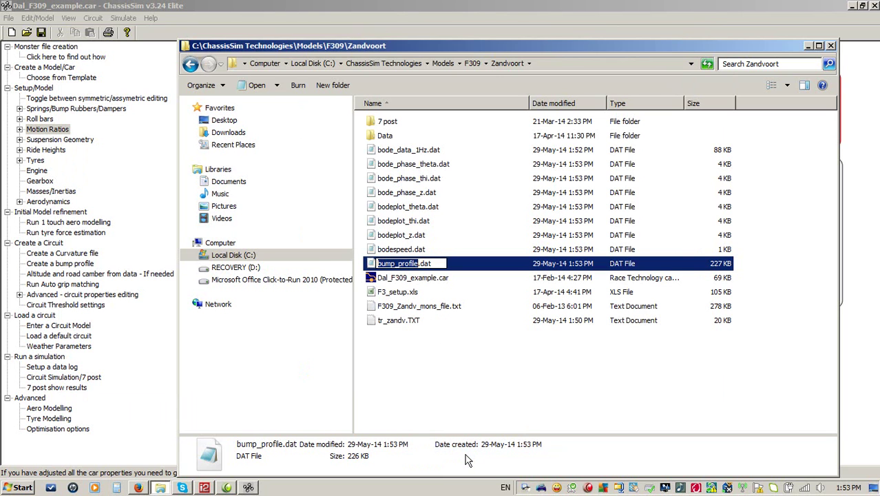
text(bp_)
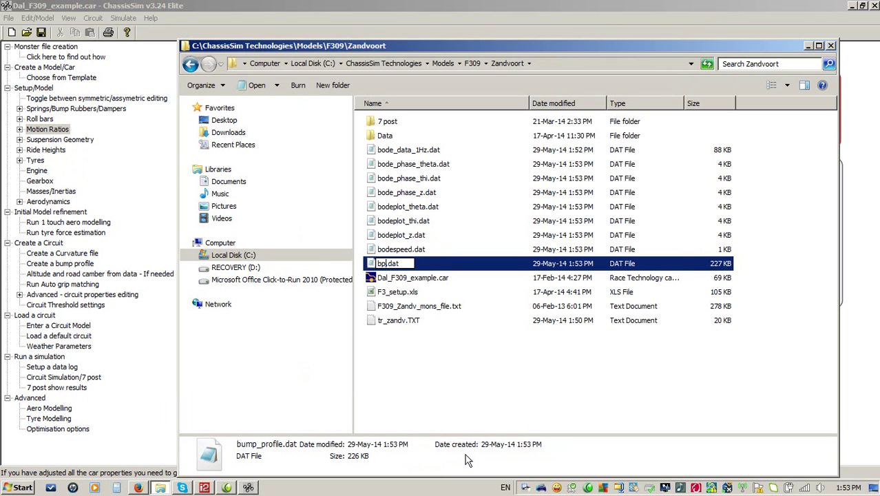
text(zand)
text(v_f3)
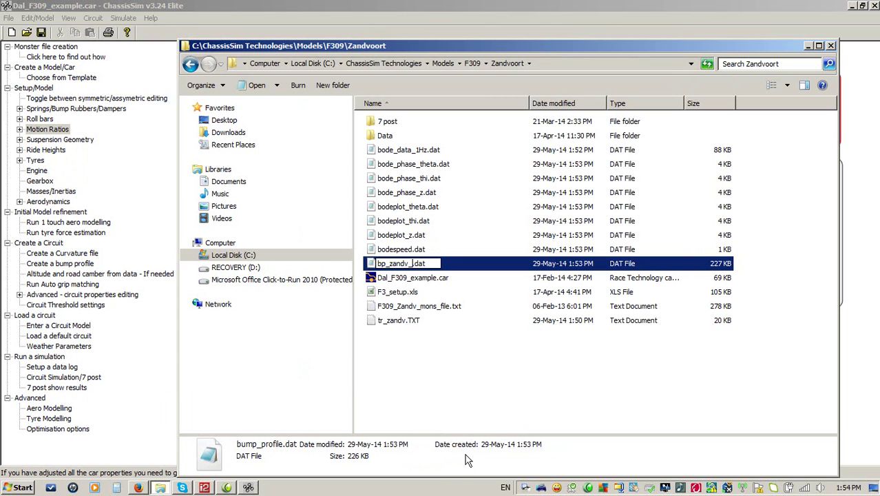
key(Return)
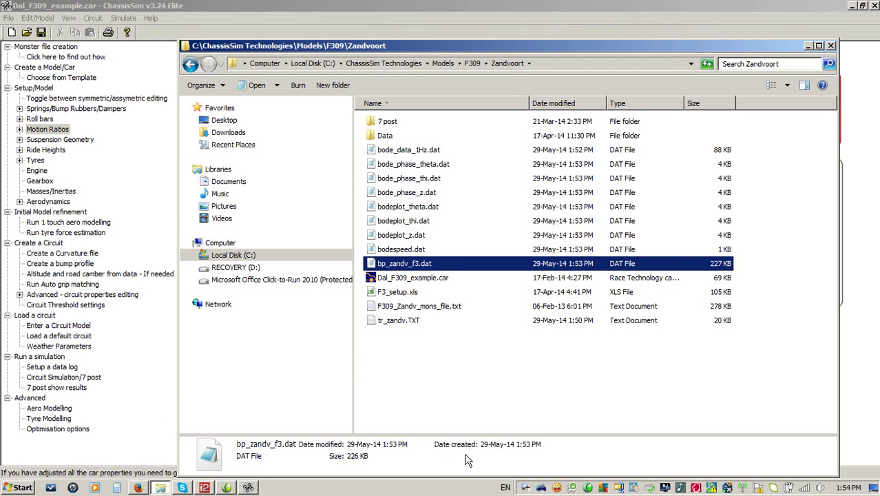
In ChassisSim's circuit data, load tr_zandv.TXT as the curvature file and bp_zandv_f3.dat as the bump profile
click(667, 7)
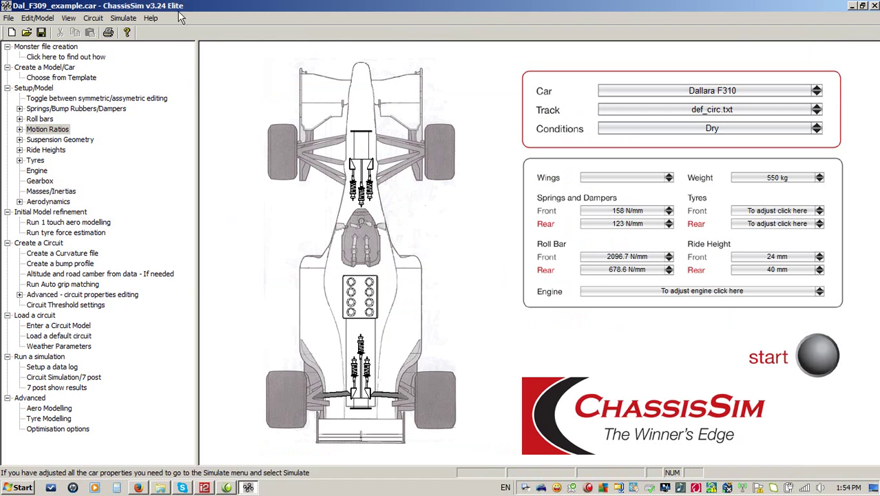
click(93, 17)
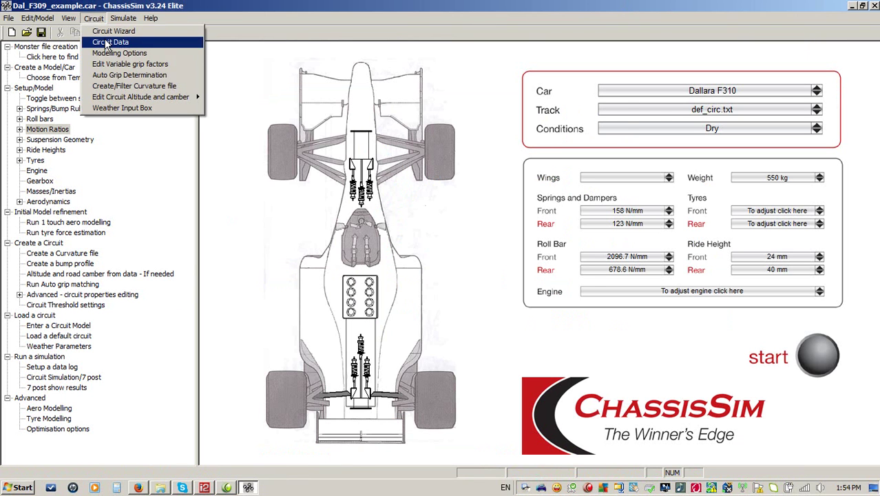
click(107, 43)
click(311, 154)
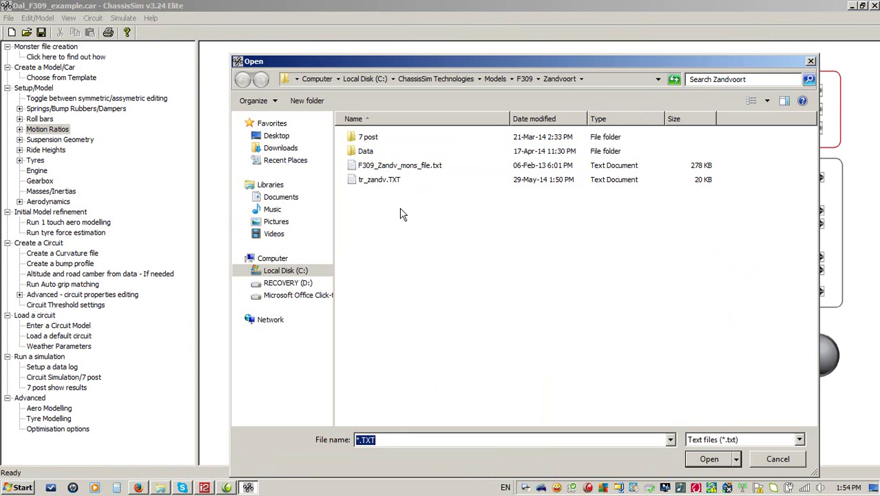
double_click(367, 179)
click(290, 178)
click(723, 439)
click(737, 458)
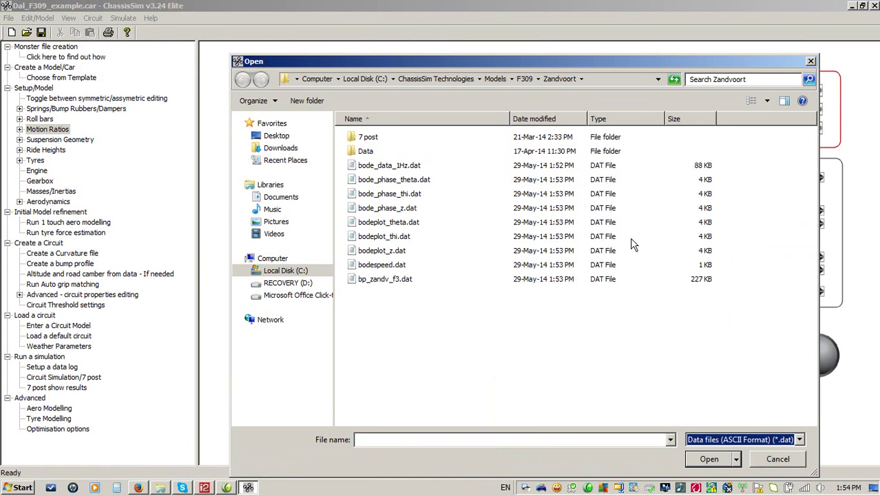
double_click(367, 279)
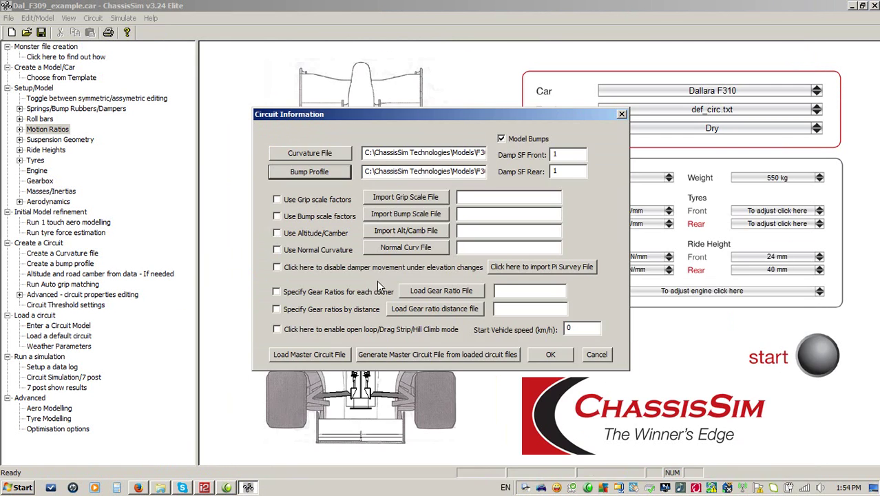
click(550, 355)
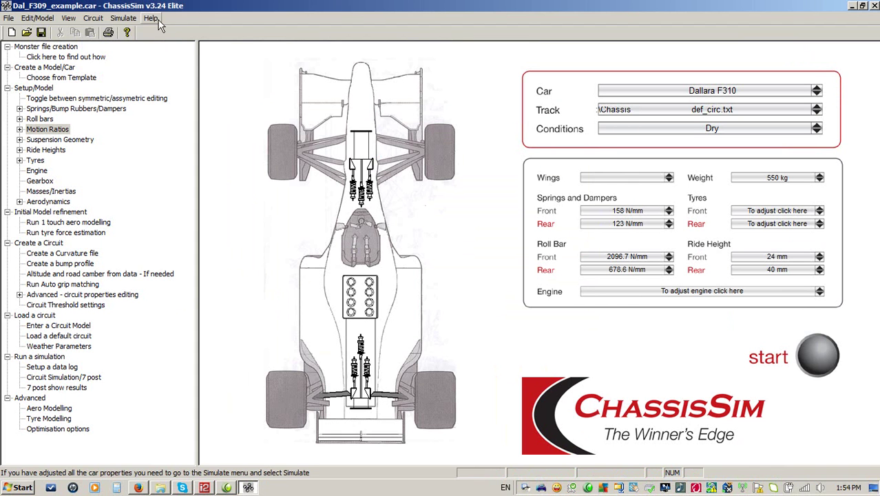
Set the data logging switch to 1 and the output platform to 4 for Motec
click(122, 18)
click(125, 33)
text(1)
key(Tab)
text(4)
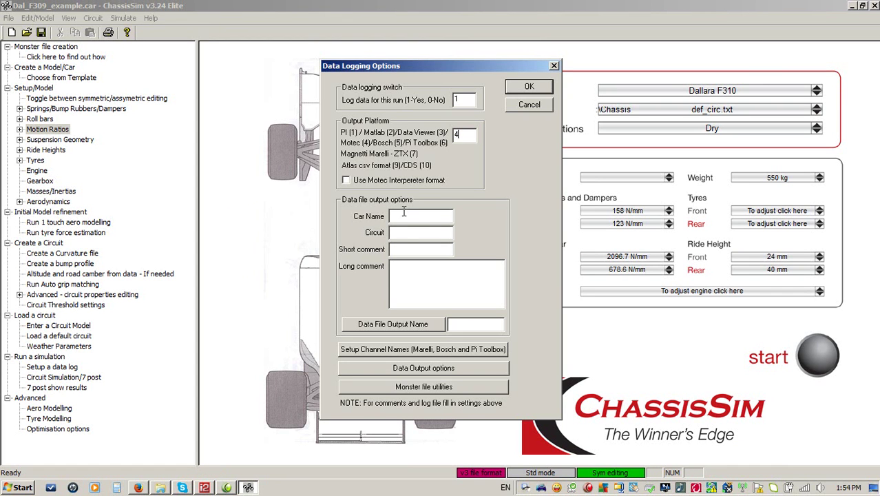
Fill in the log details with car name Dal F3, circuit Zandvoort, and Init run as both short and long comment
click(438, 213)
text(Dal F3)
key(Tab)
text(Zandvoort)
key(Tab)
text(Init run)
key(Tab)
text(Init run)
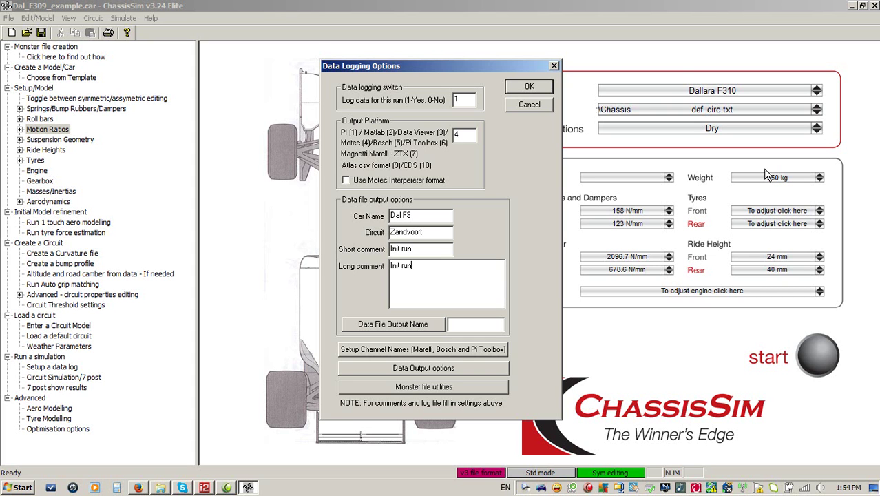
Choose the Motec log file dal_f309_init_bline.ld in the Data folder as the data output file and accept the logging options
click(365, 323)
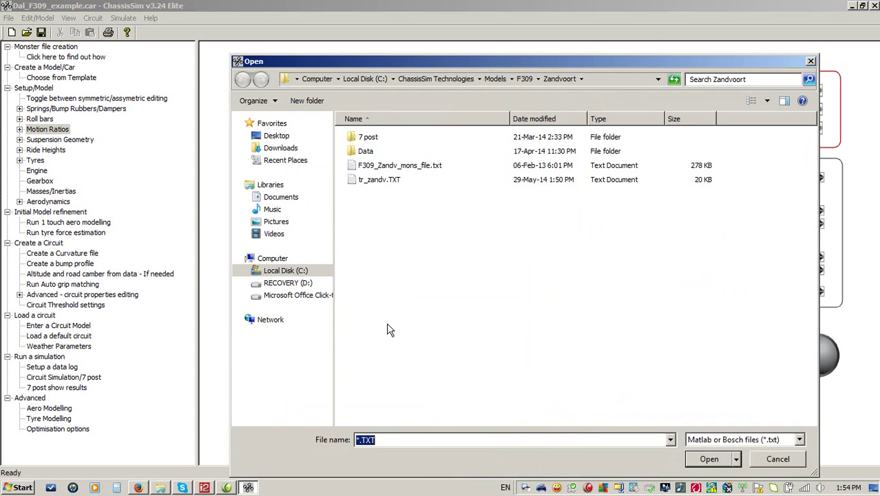
double_click(359, 153)
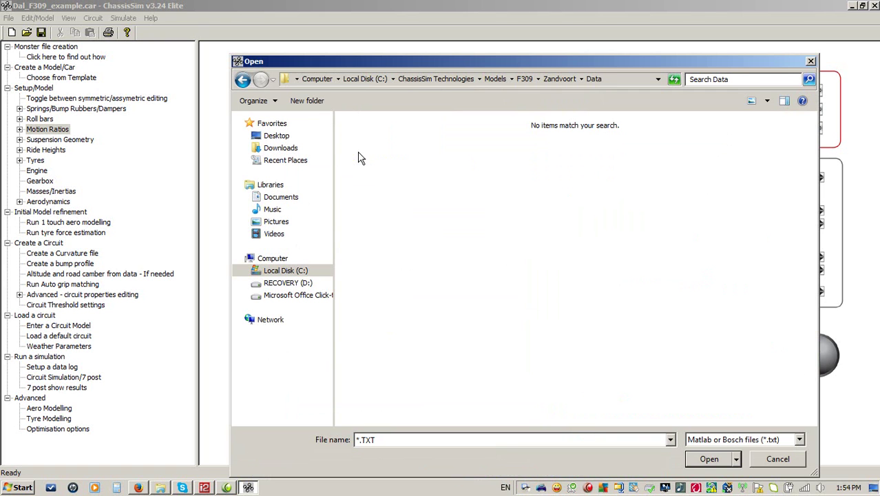
click(767, 444)
click(762, 387)
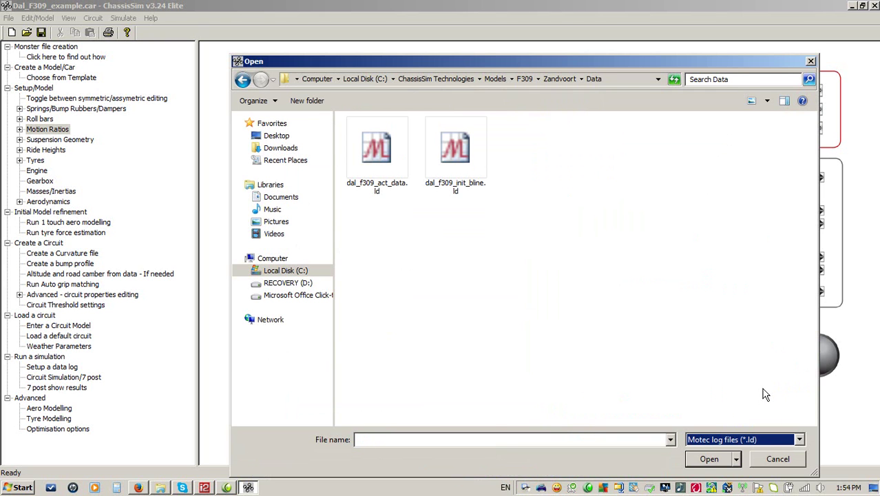
click(455, 153)
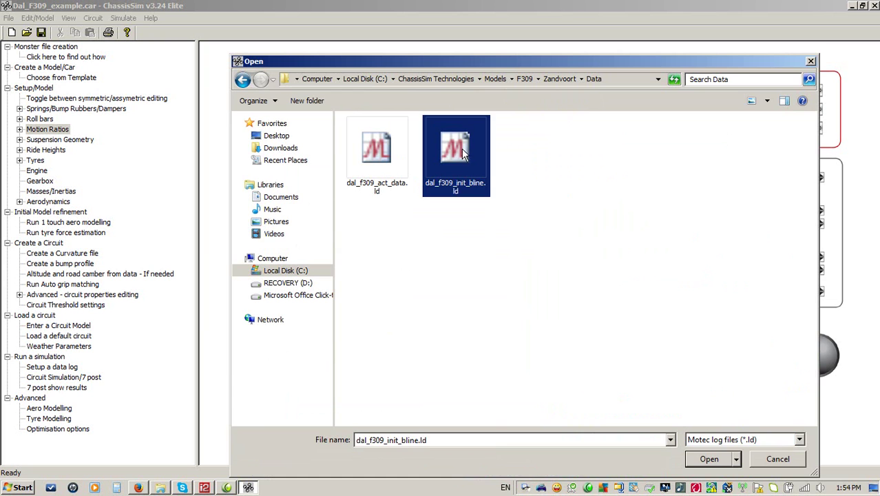
double_click(455, 154)
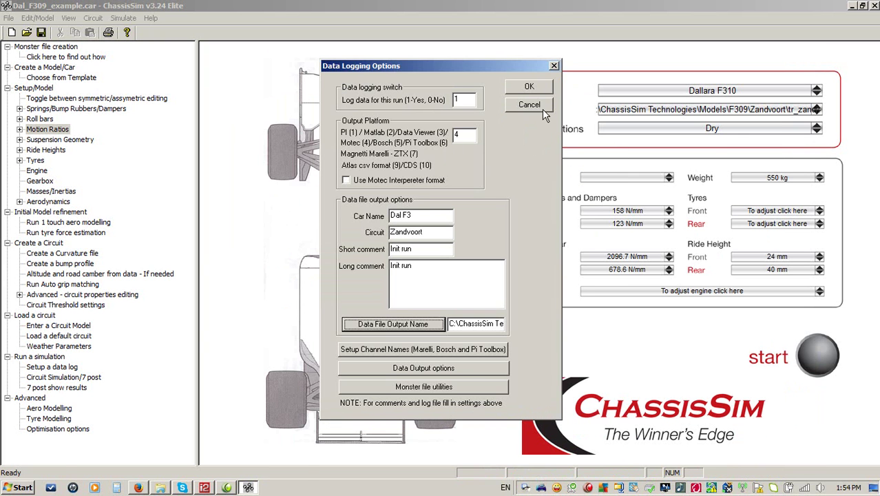
click(528, 87)
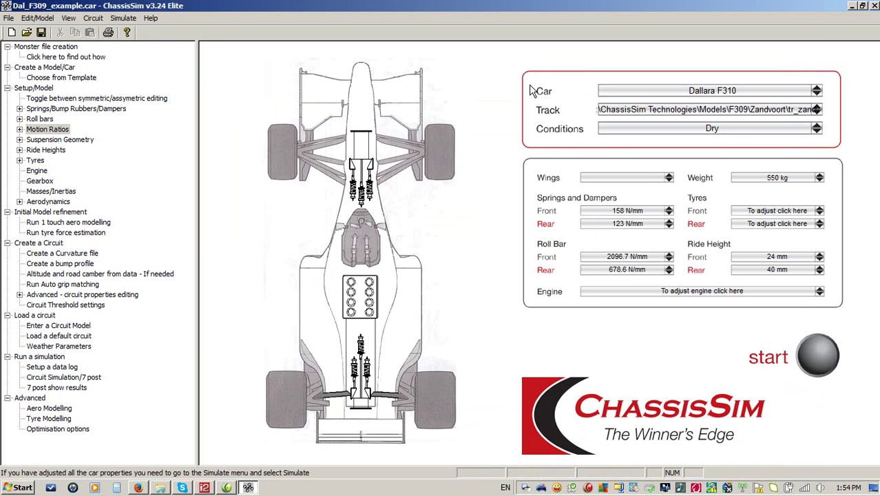
Run the lap simulation from corner 1 with data export enabled and acknowledge the completed file conversion
click(815, 358)
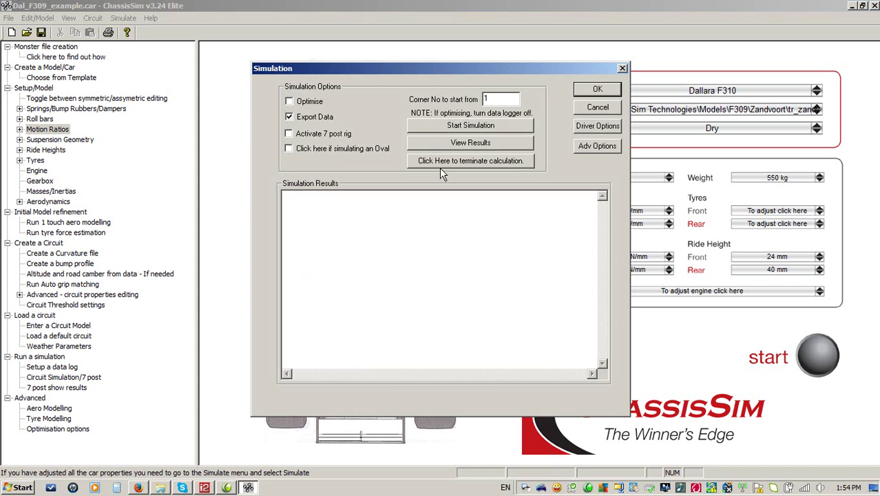
click(470, 125)
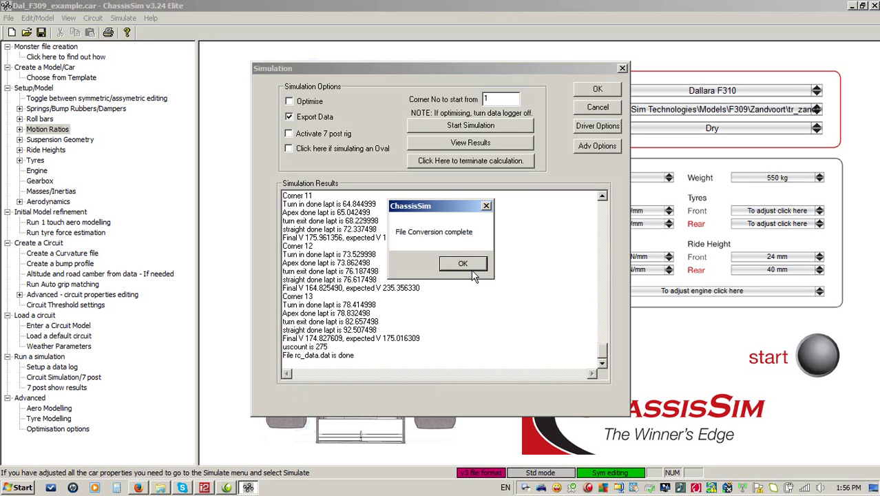
click(474, 265)
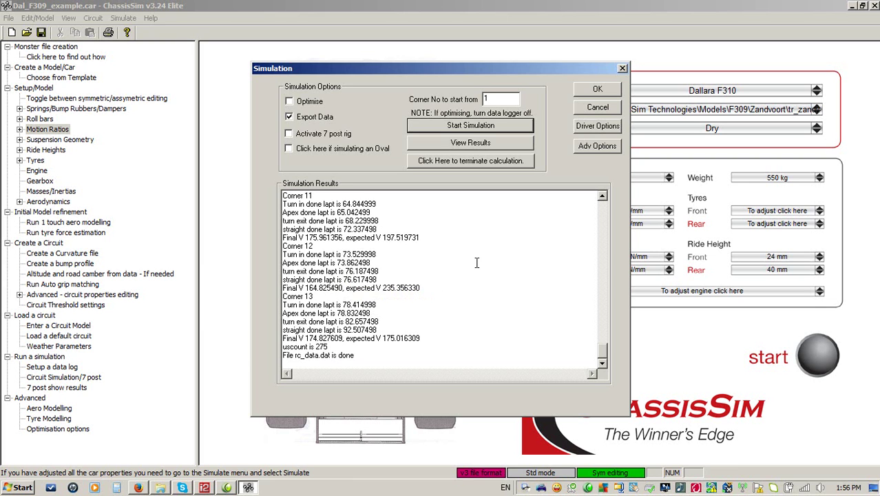
Review the simulation's advanced modelling options for 3D calculation and apex speed by corner length
click(599, 148)
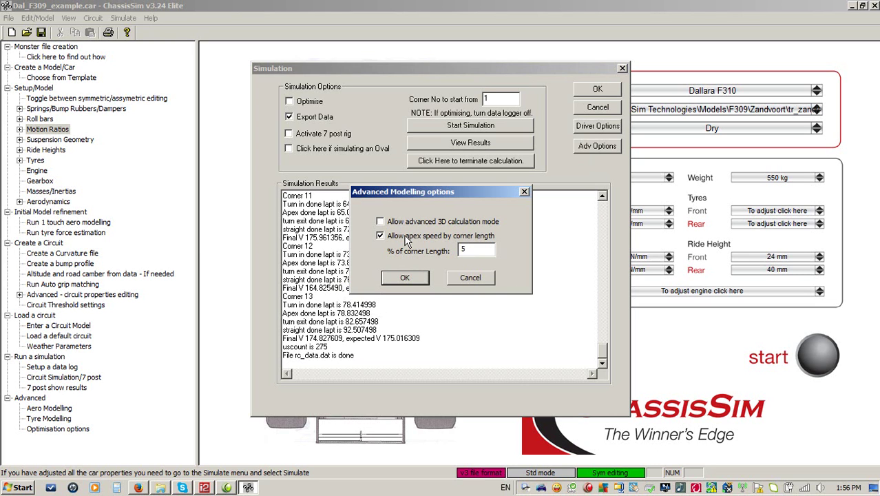
click(472, 250)
click(482, 252)
key(Return)
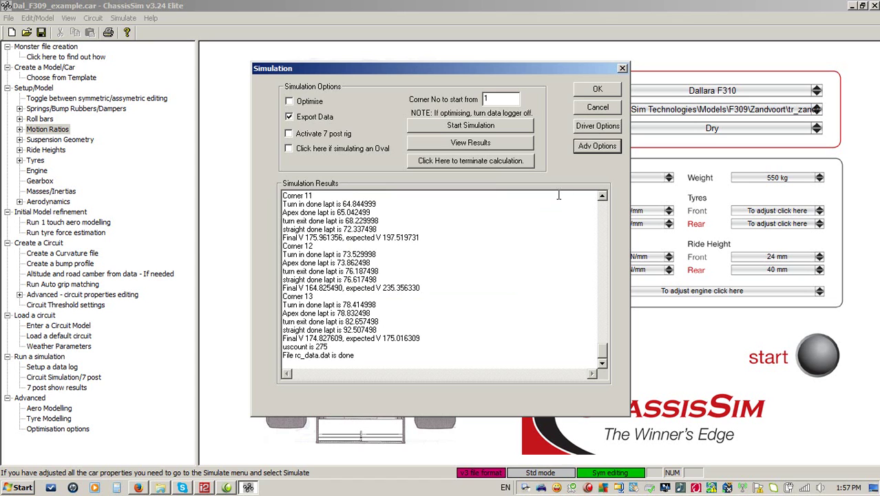
click(597, 148)
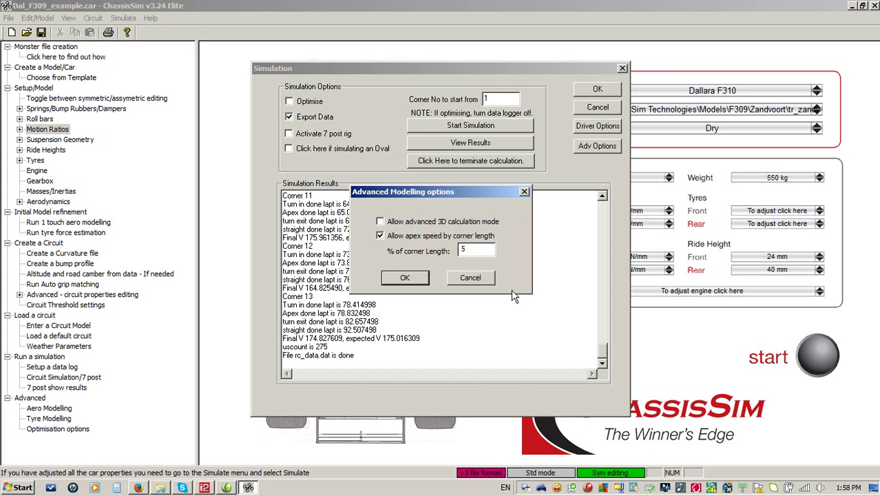
click(388, 278)
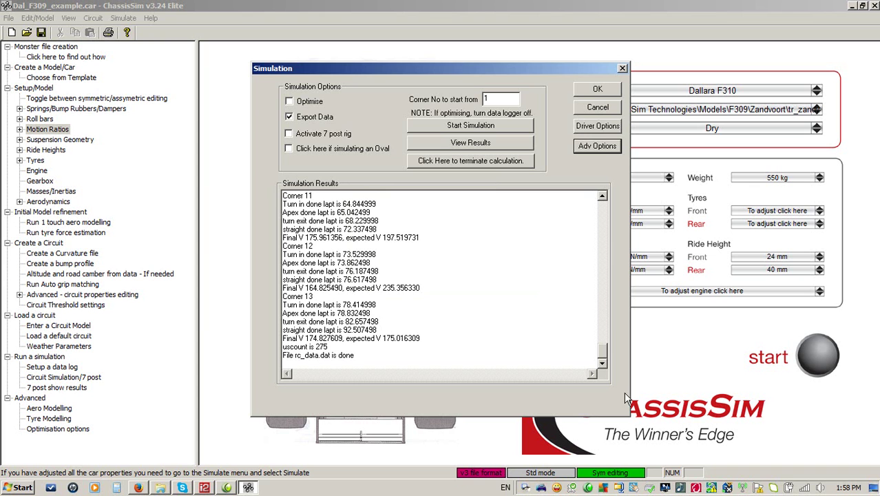
Switch to MoTeC i2 Pro and compare the simulated and actual lap traces, examining the damper positions around Turn 5
click(588, 488)
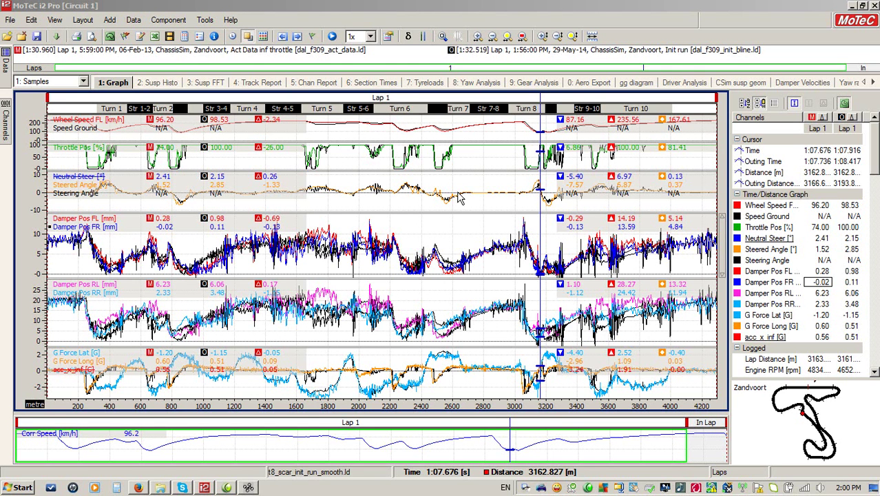
drag(339, 136, 328, 141)
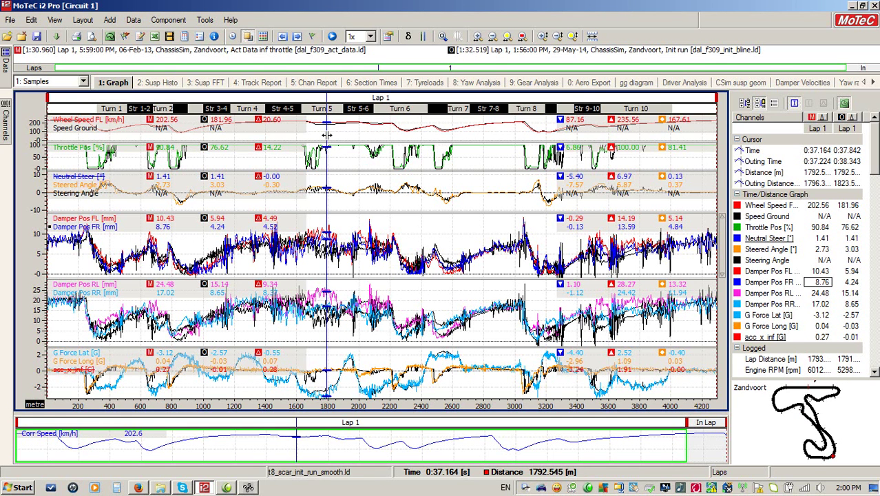
drag(327, 134, 387, 130)
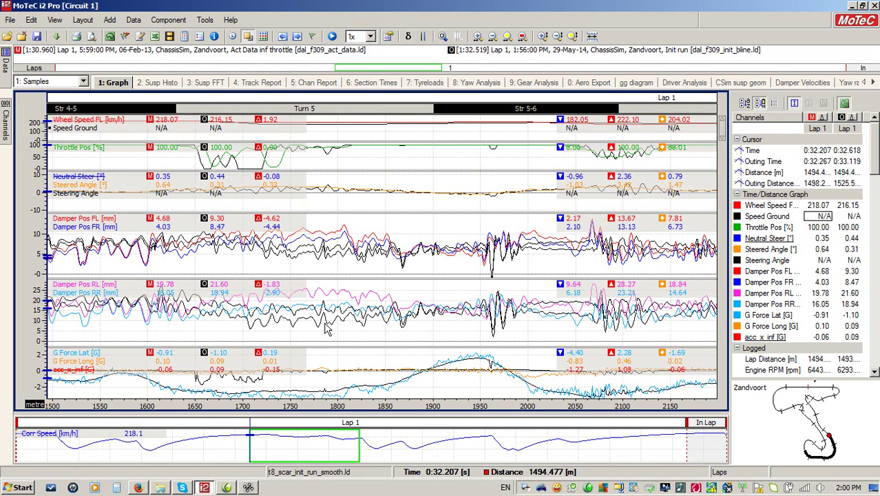
key(Escape)
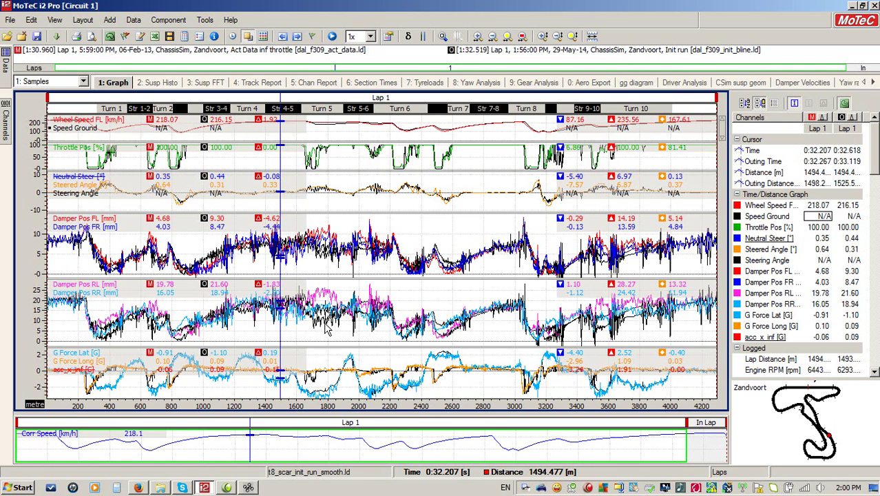
Switch to ChassisSim, dismiss the simulation window and open the editor for the current circuit's altitude and road camber
click(250, 487)
click(597, 107)
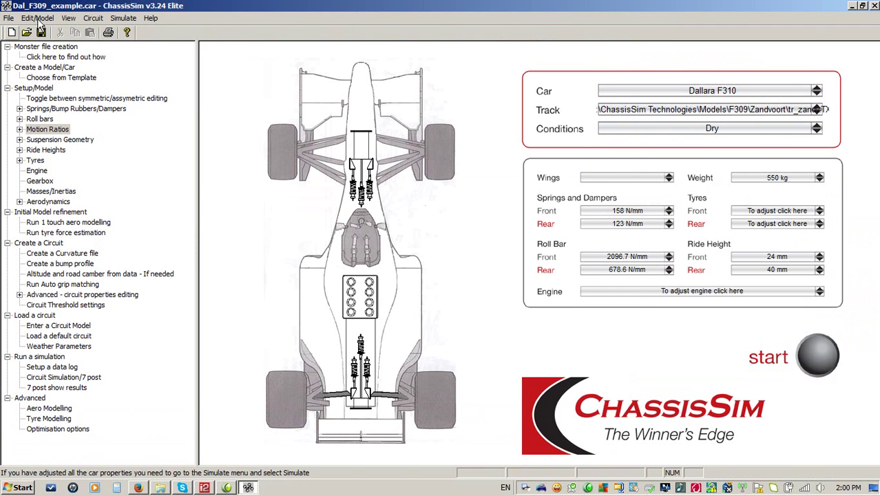
click(93, 19)
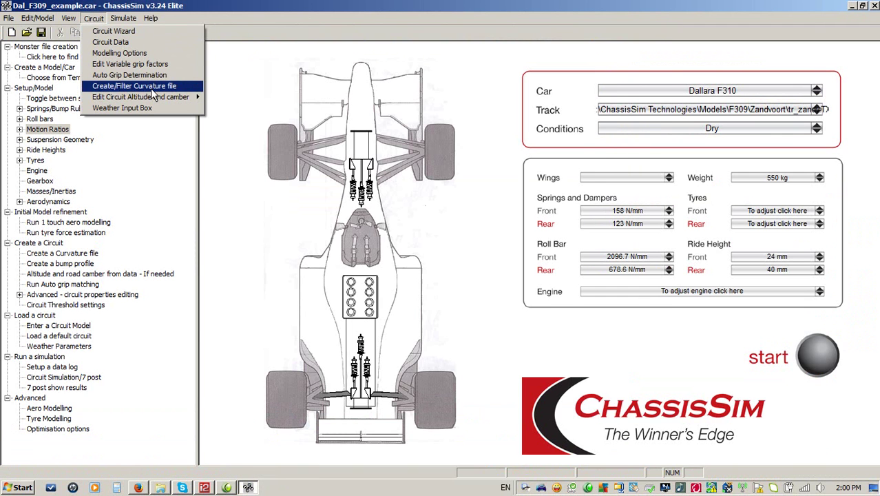
mouse_move(151, 95)
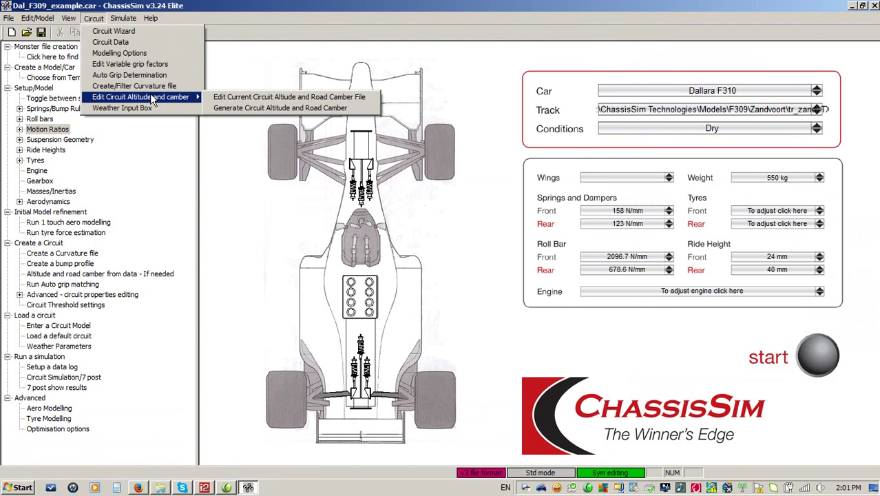
click(302, 102)
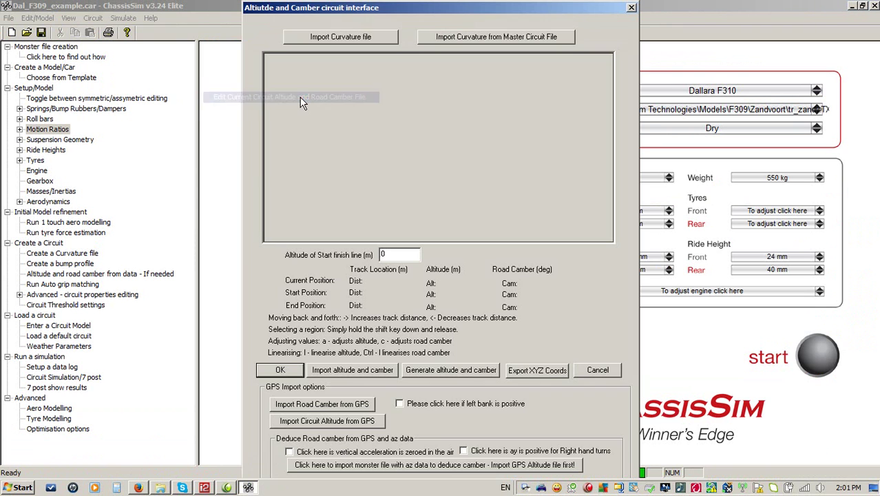
Load the curvature file tr_zandv.TXT from the Zandvoort folder to view the circuit map, and close the altitude and camber editor
click(343, 38)
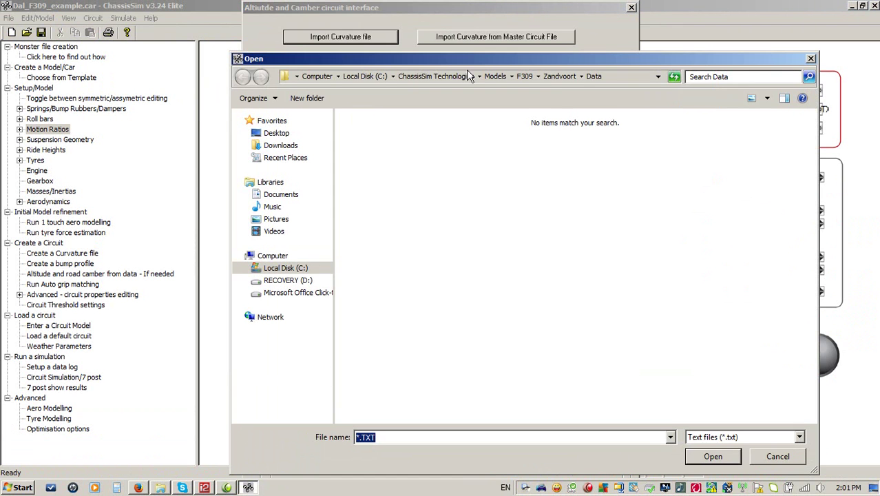
click(525, 77)
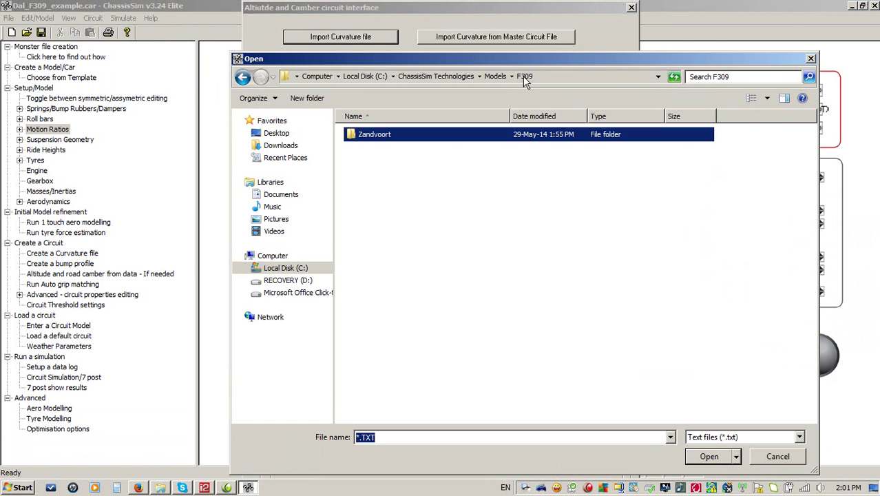
double_click(372, 137)
double_click(372, 177)
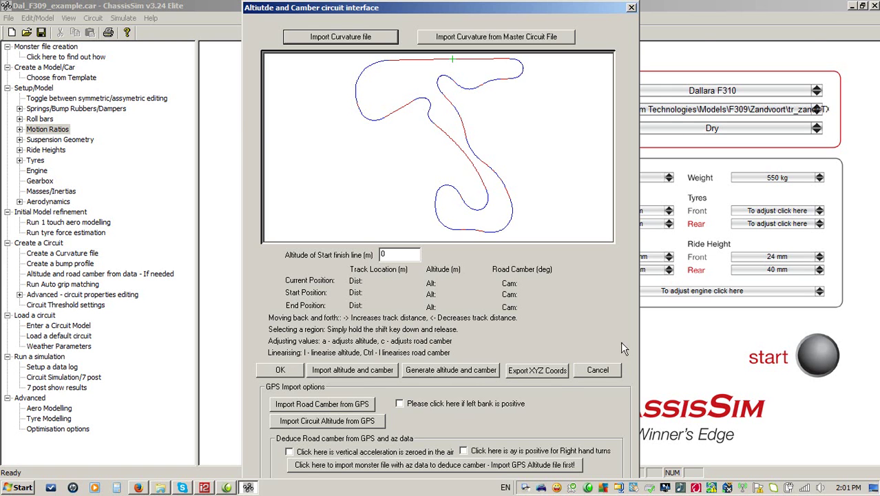
click(632, 8)
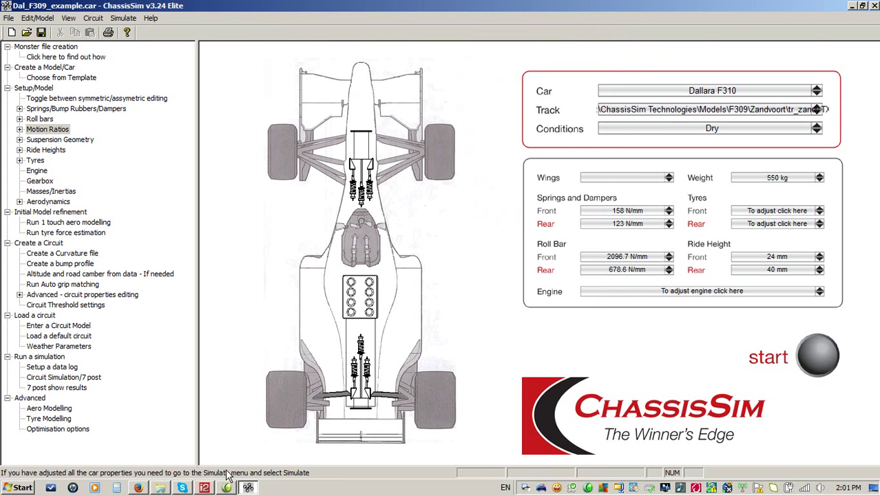
Switch to MoTeC i2 Pro and compare the damper positions on the main straight at the start and end of the lap
click(138, 488)
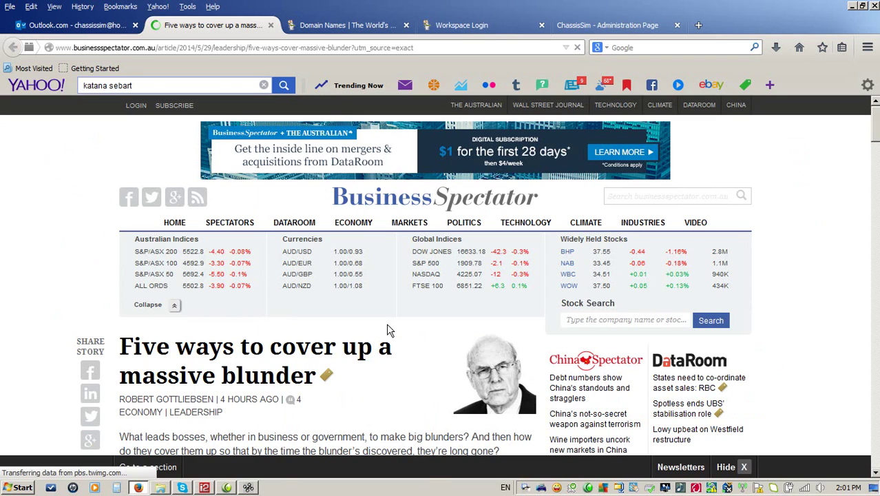
key(alt+Tab)
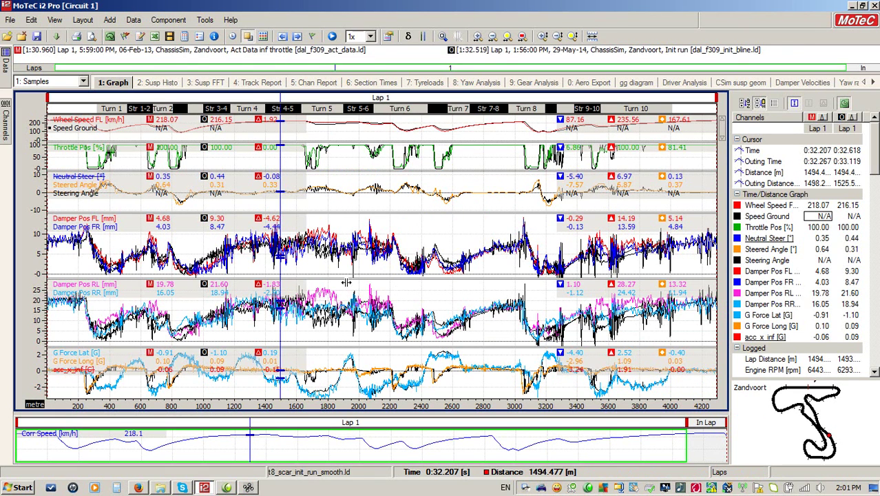
click(65, 323)
drag(688, 265, 691, 257)
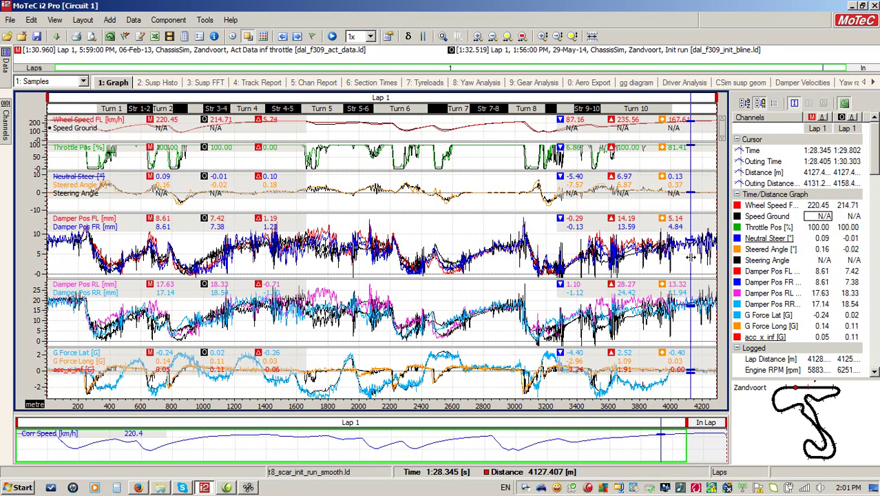
Switch to ChassisSim, start generating circuit altitude and road camber, and name the destination file alt_rcamb_zandv_f3 in the Zandvoort folder
click(248, 486)
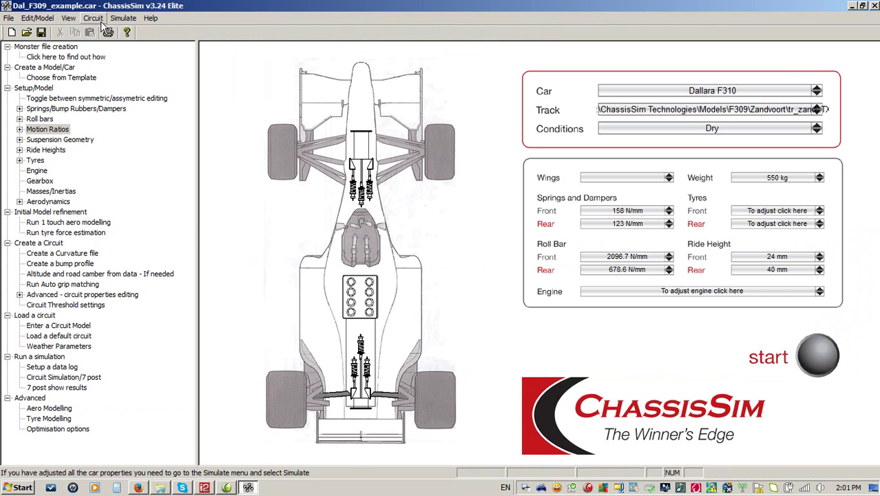
click(94, 18)
mouse_move(170, 103)
click(310, 110)
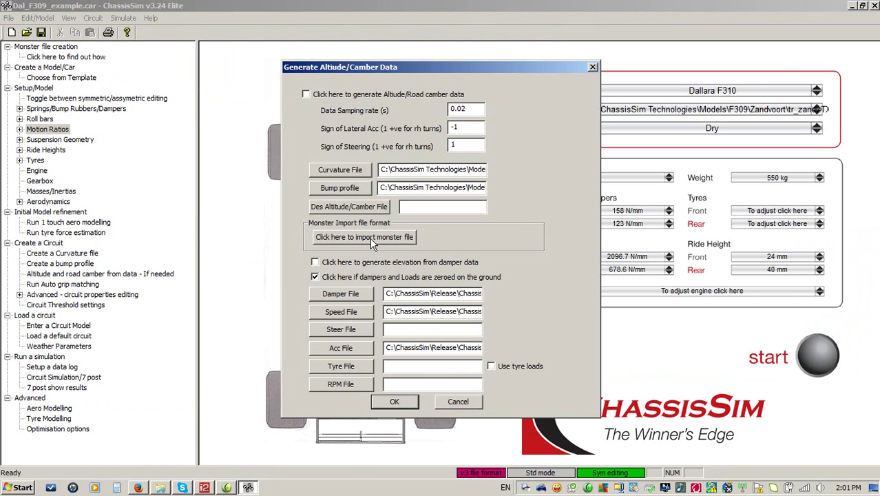
click(347, 207)
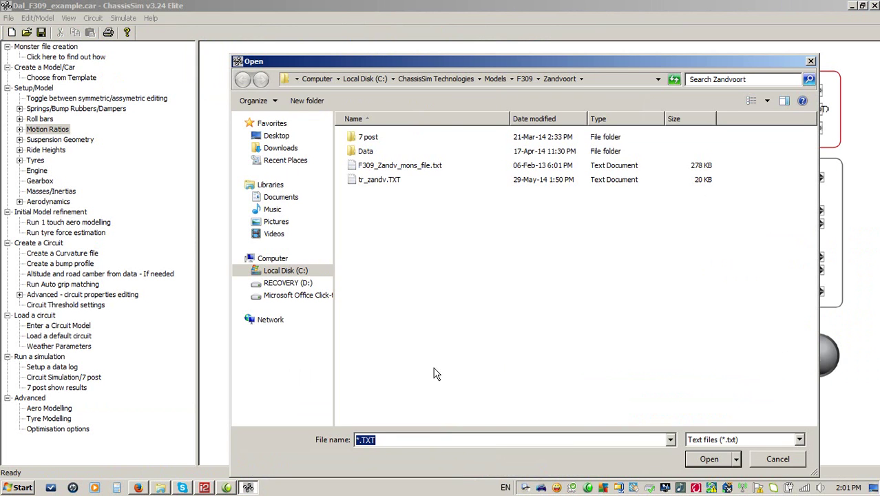
text(alt_rcamb_zand)
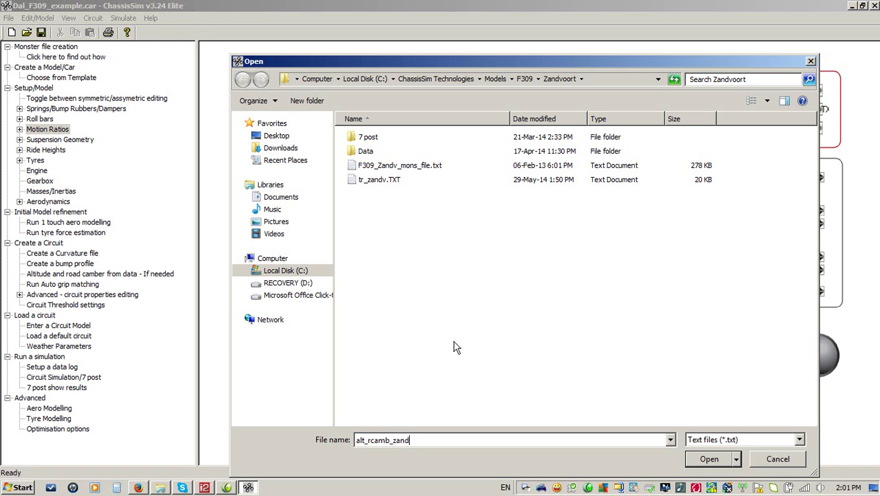
text(v_f3)
key(Return)
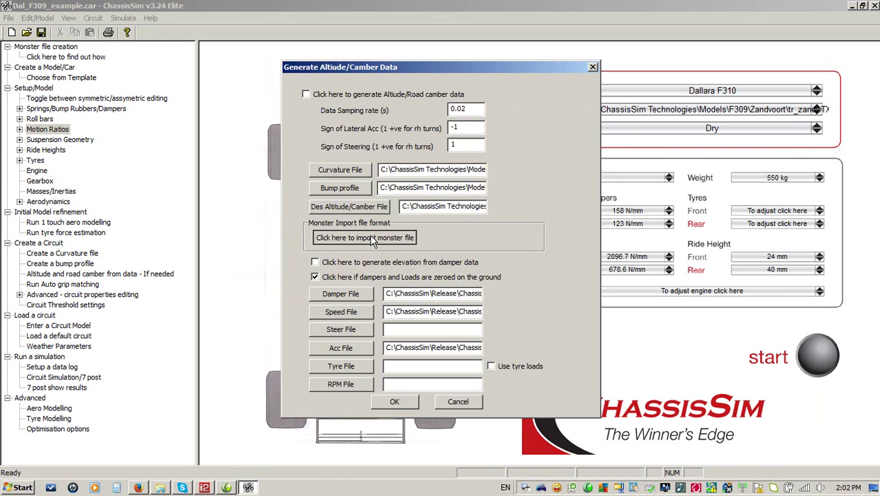
Import the monster file F309_Zandv_mons_file.txt, enable altitude/road camber generation and run the calculation
click(372, 238)
double_click(390, 167)
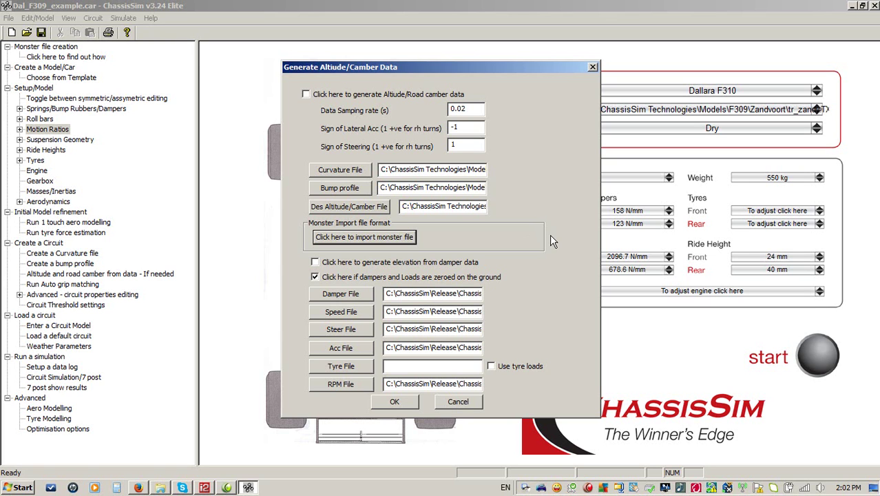
click(325, 96)
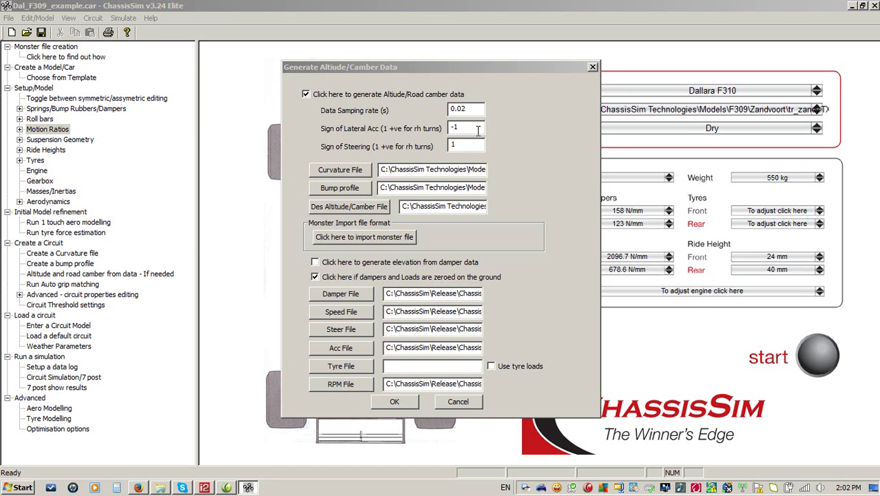
click(395, 403)
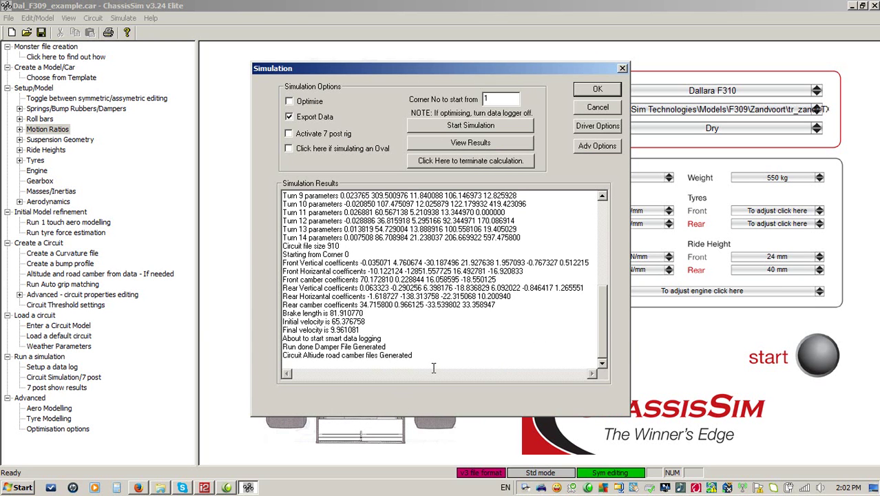
Inspect the contents of the generated alt_rcamb_zandv_f3.TXT in the Zandvoort folder, and return to ChassisSim
click(160, 487)
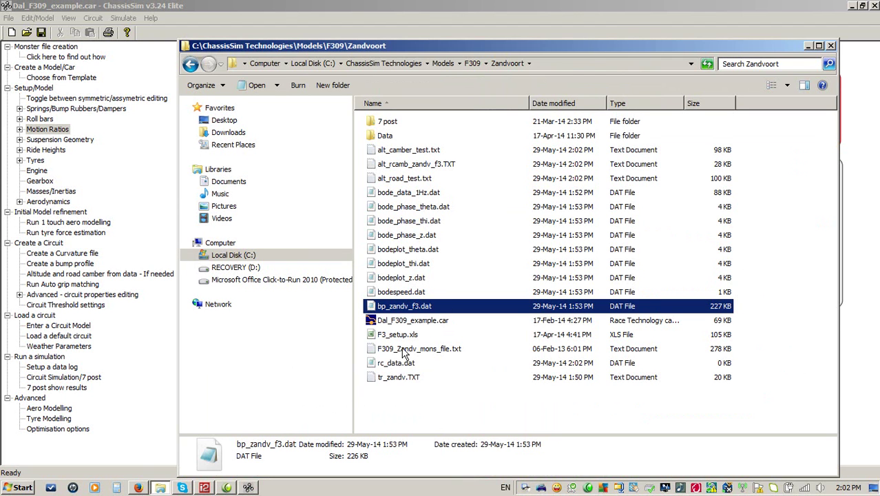
double_click(405, 168)
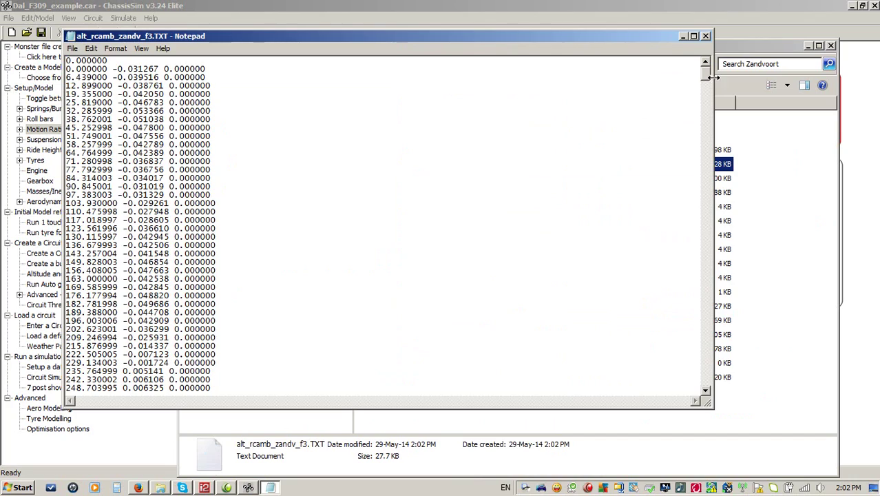
mouse_move(707, 75)
mouse_down()
mouse_move(679, 398)
mouse_move(706, 72)
mouse_up()
click(705, 35)
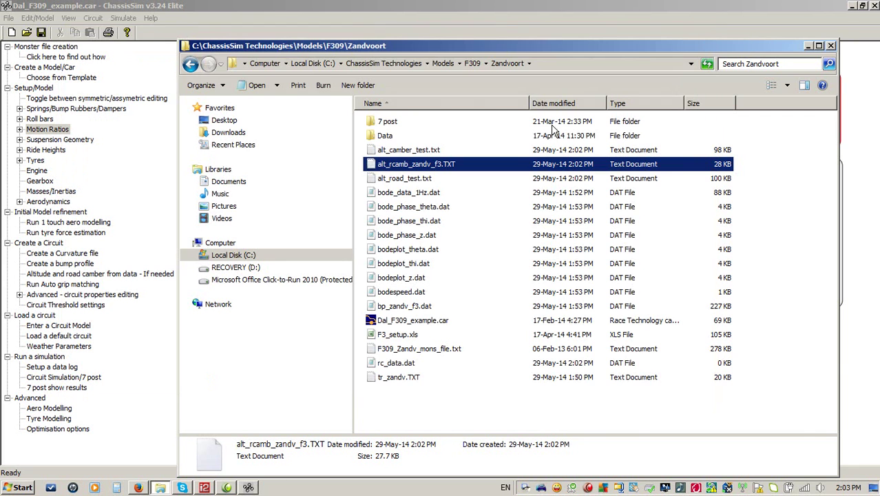
click(408, 10)
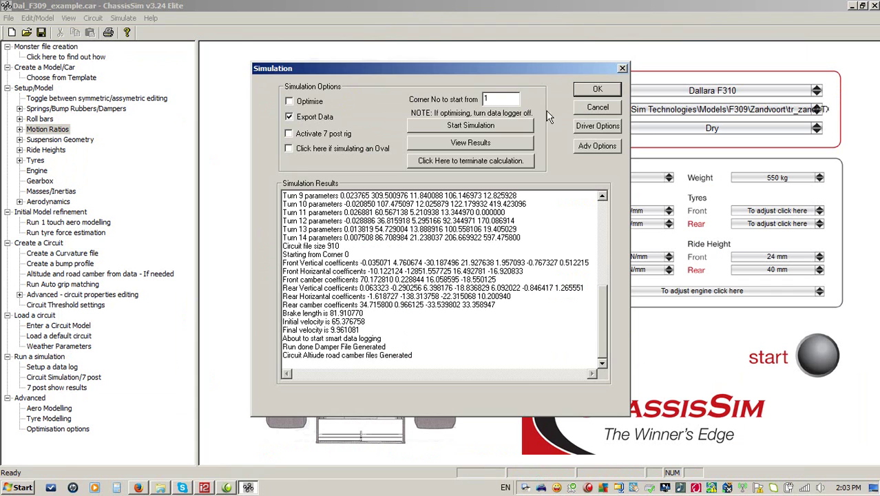
Close the simulation window, import alt_rcamb_zandv_f3.TXT as the circuit's altitude/camber file and enable its use
click(591, 109)
click(87, 19)
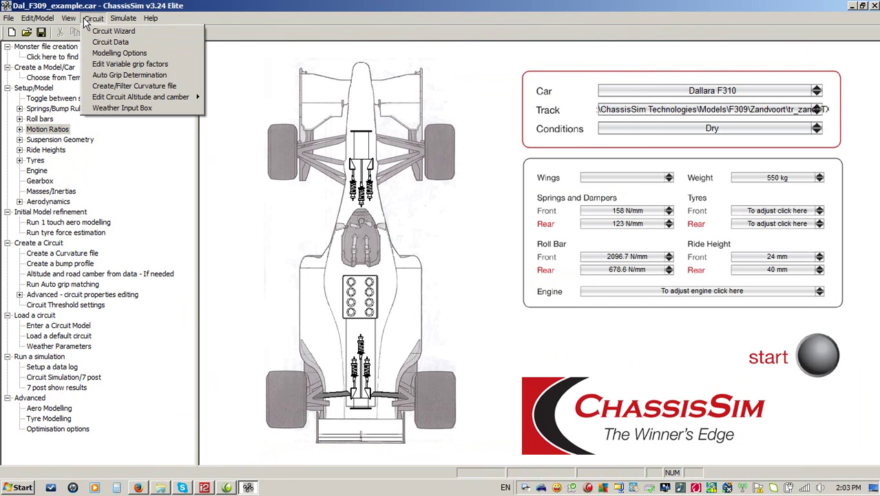
click(100, 42)
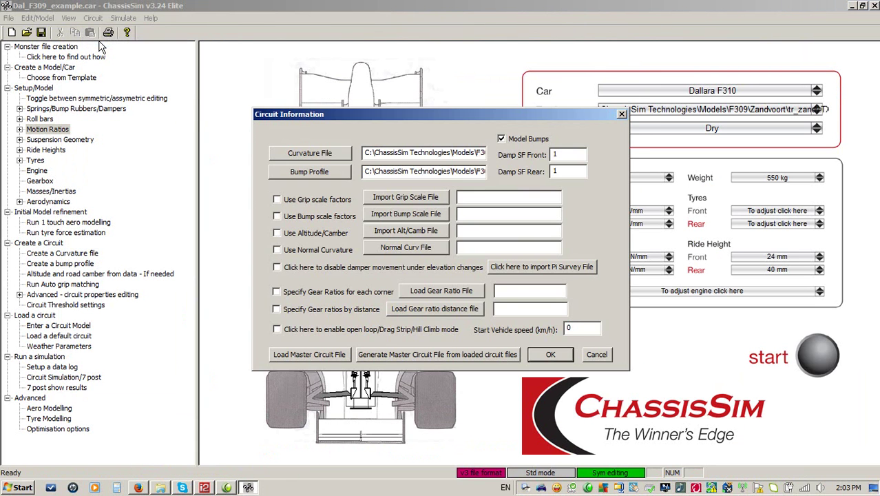
click(399, 233)
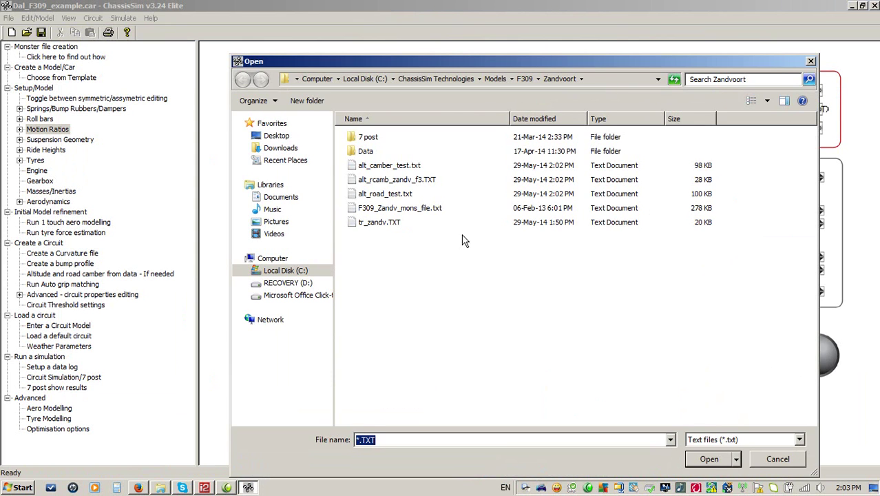
double_click(432, 181)
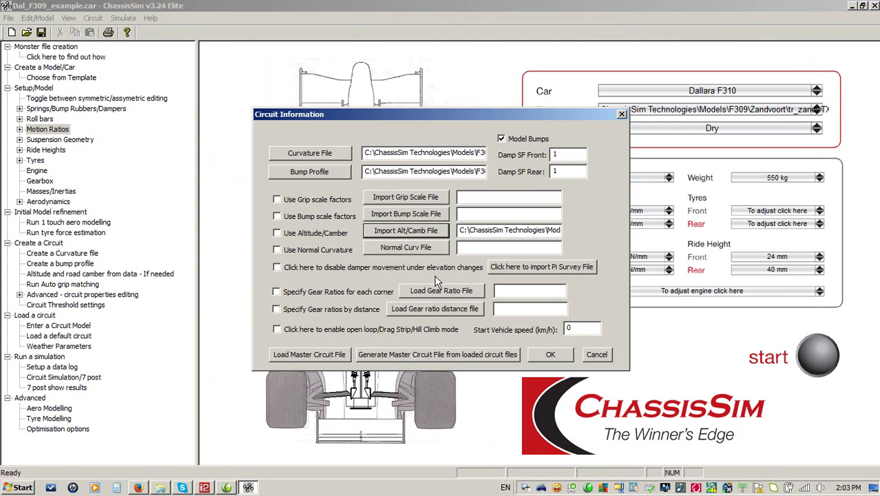
click(551, 355)
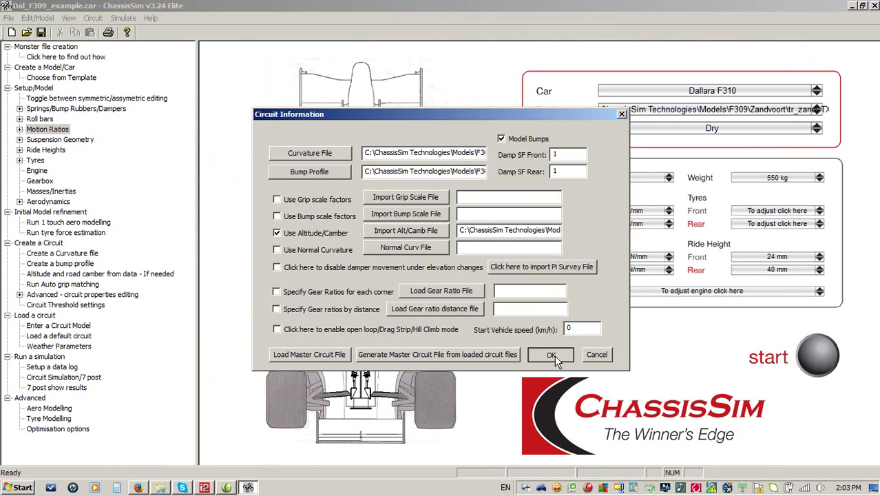
Set both the short and long comments in the data logging options to "Alt rcamb"
click(124, 17)
click(151, 31)
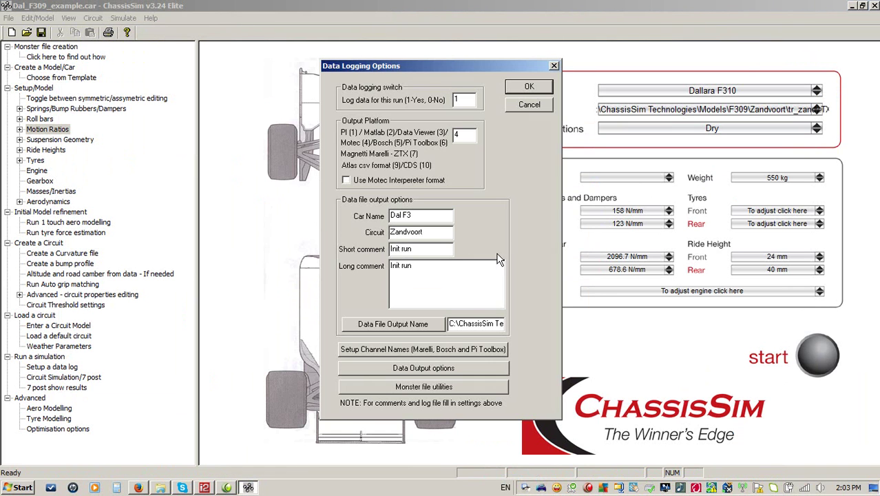
drag(424, 248, 306, 261)
key(BackSpace)
text(Alt rcamb)
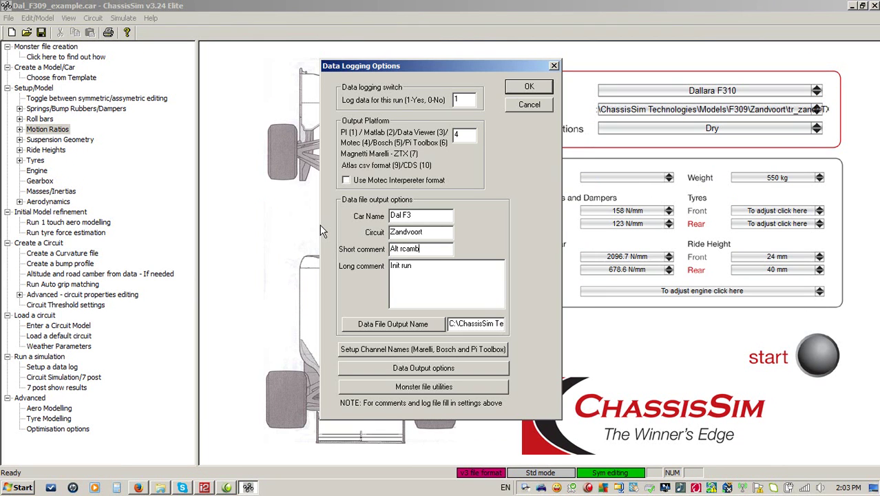
key(Tab)
key(BackSpace)
text(Alt rcamb)
Set the data output to a Motec log file named dal_f3_alt_rcamb in the Data folder and accept the logging options
click(420, 325)
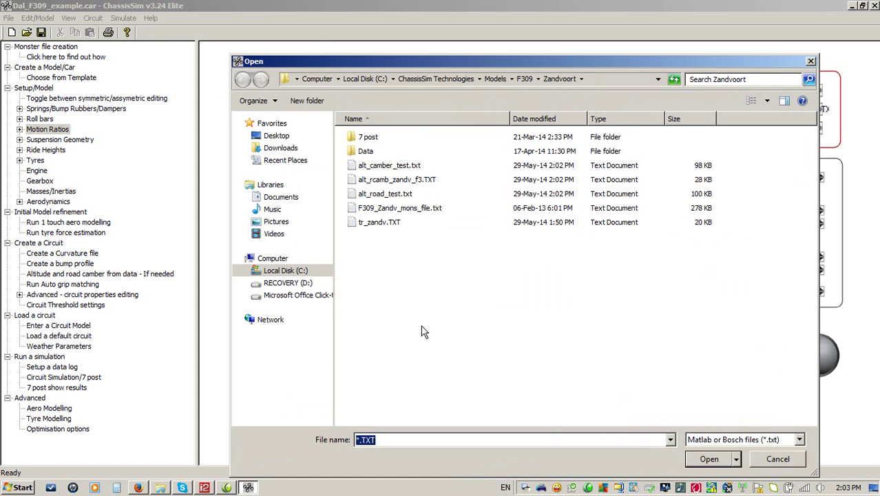
double_click(358, 151)
click(702, 440)
click(720, 380)
click(370, 436)
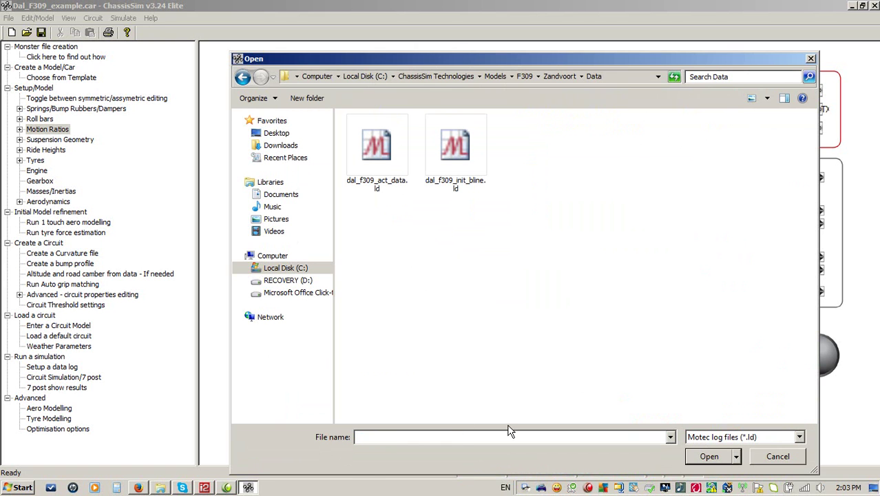
text(dal_f3_alt_rcamb)
key(Return)
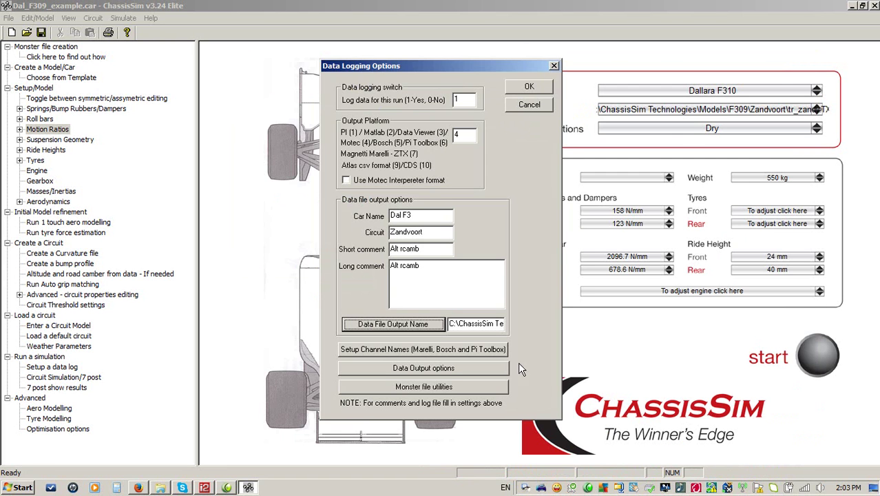
click(538, 86)
Run the lap simulation from corner 1 with data export enabled, using the circuit's altitude and camber data
click(806, 349)
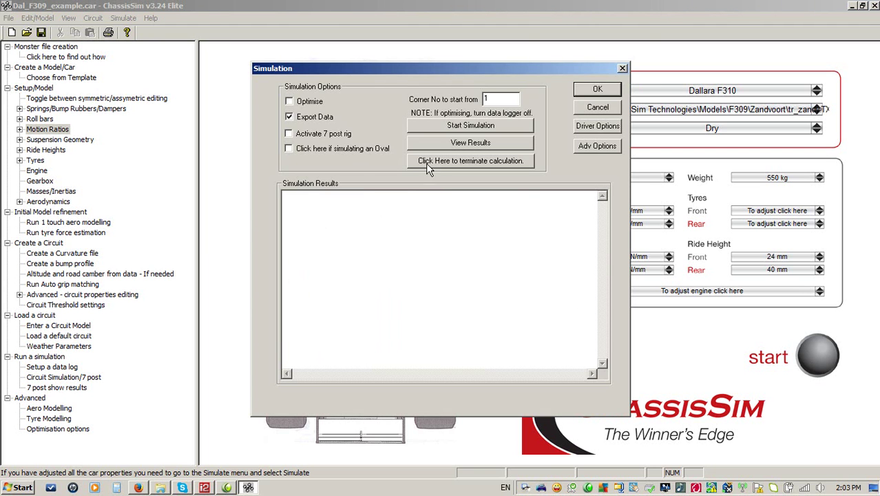
click(463, 128)
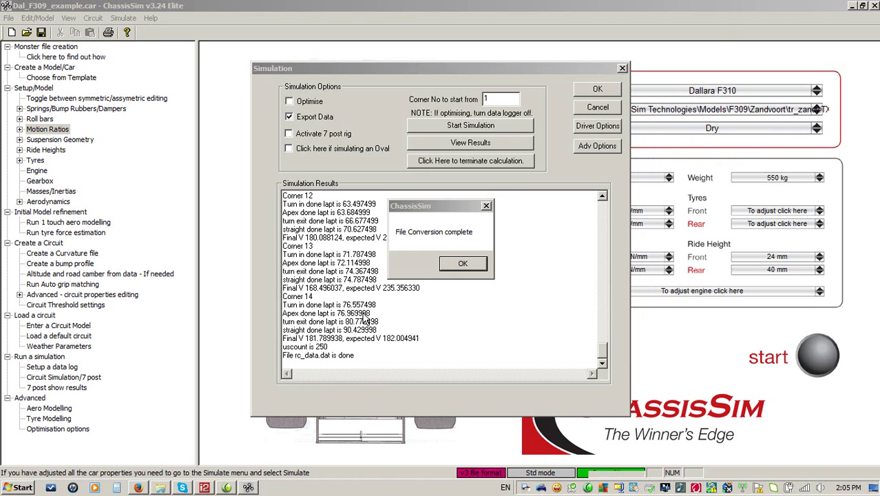
Dismiss the file conversion message, switch to MoTeC i2 Pro and load the Alt rcamb log file from the Zandvoort Data folder
click(463, 265)
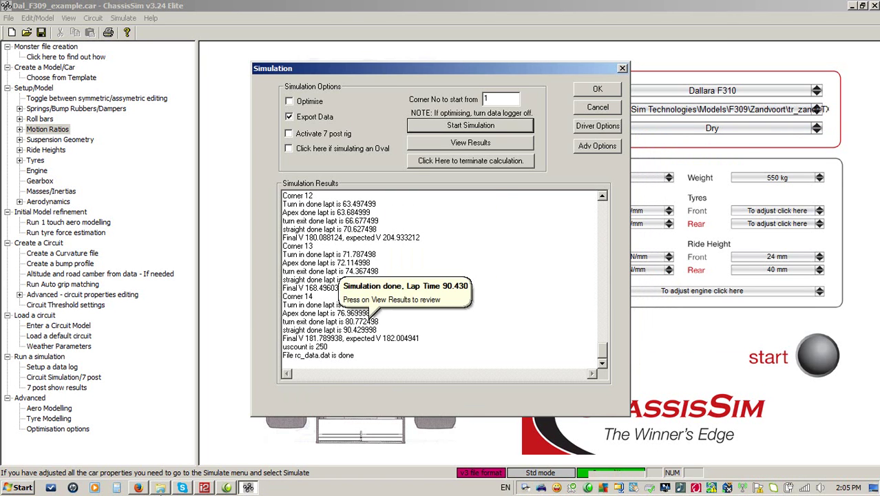
click(205, 488)
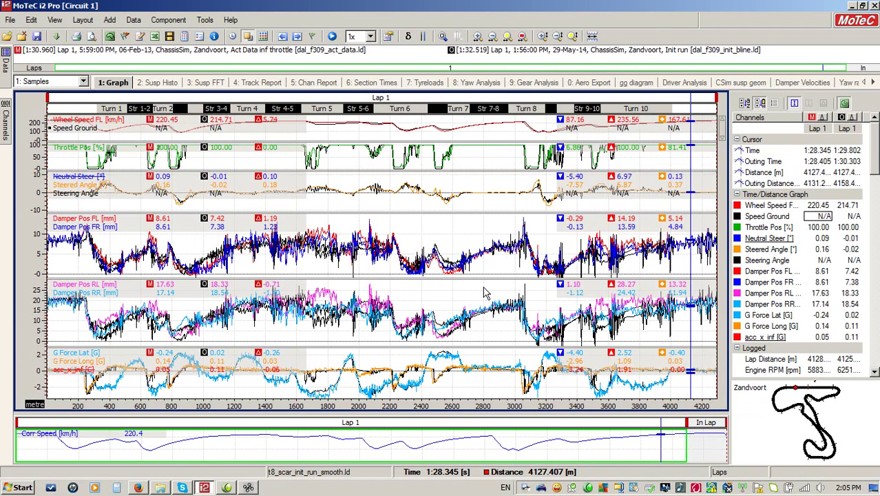
click(7, 36)
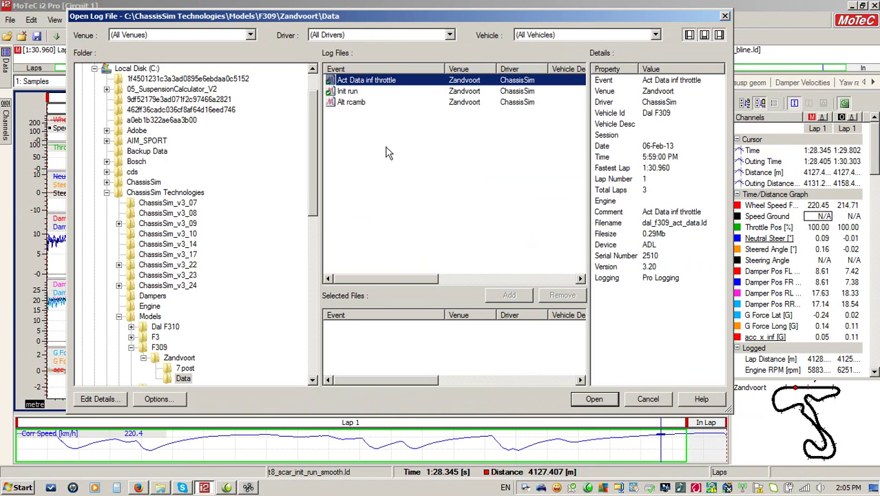
click(357, 104)
click(493, 198)
click(354, 104)
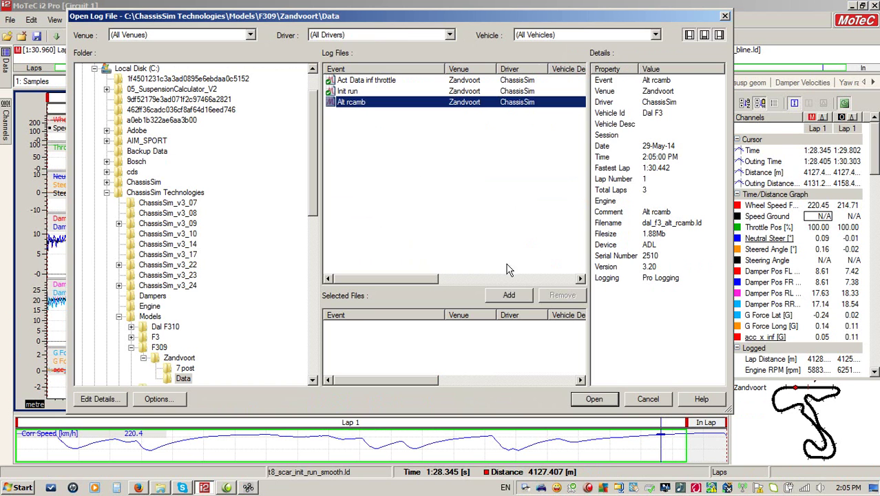
click(508, 295)
click(603, 403)
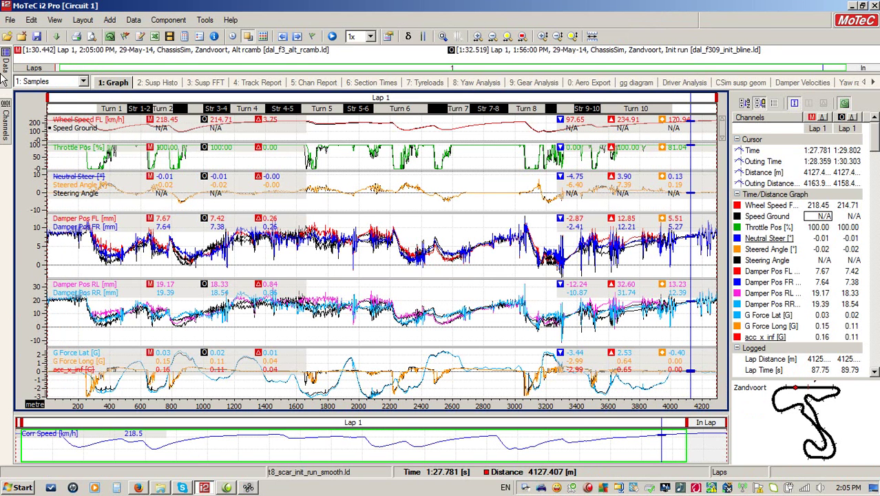
Set Lap 1 of Act Data inf throttle as the main lap and Lap 1 of Alt rcamb as the overlay
mouse_move(4, 76)
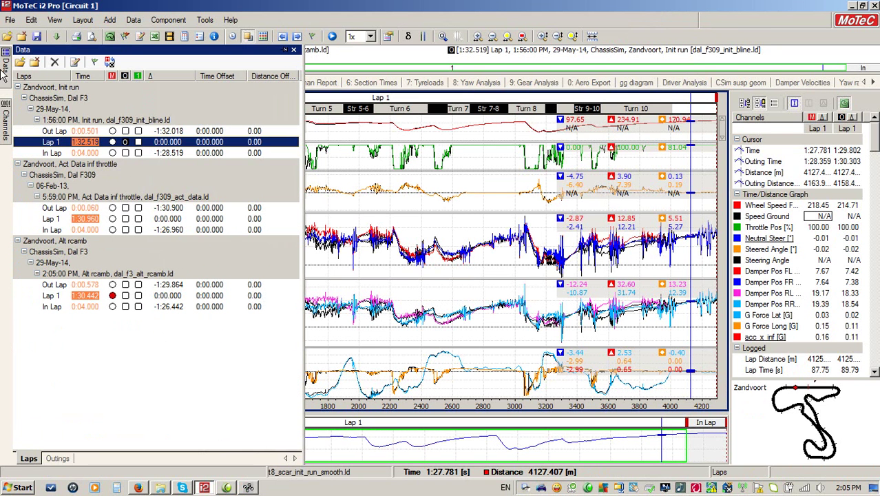
click(113, 218)
click(126, 297)
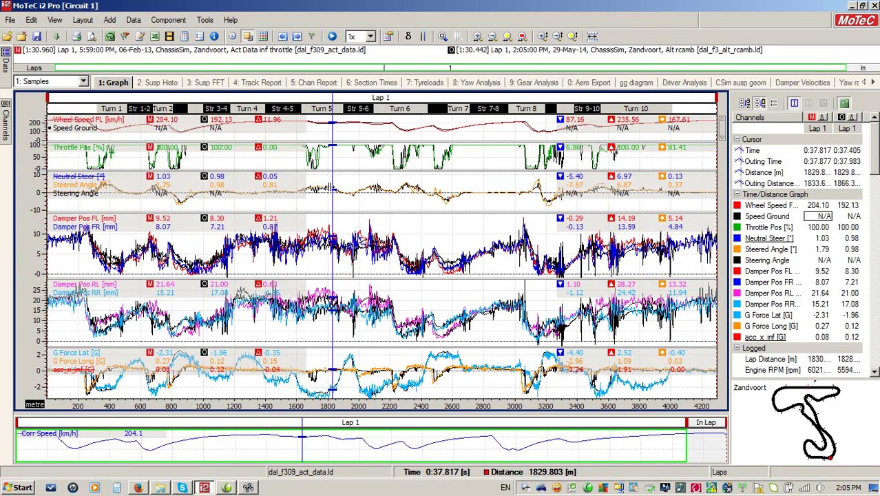
Compare the wheel speed and damper traces of the logged and Alt rcamb laps through Turn 5
drag(351, 141, 323, 141)
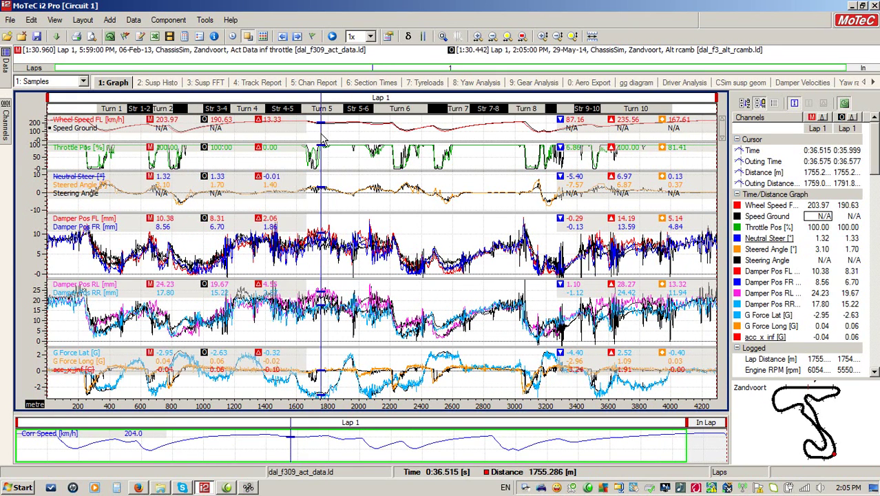
drag(272, 131, 353, 138)
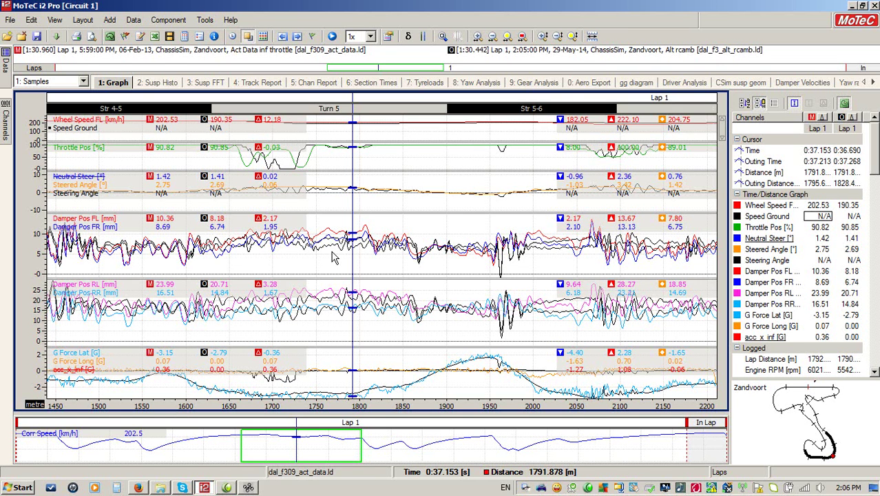
scroll(333, 257, down, 3)
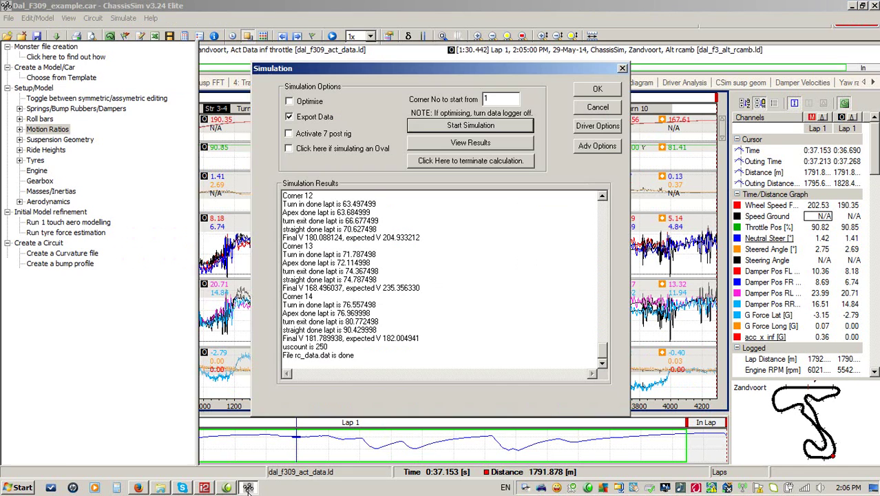
Switch back to ChassisSim and close the simulation window
key(alt+Tab)
click(597, 108)
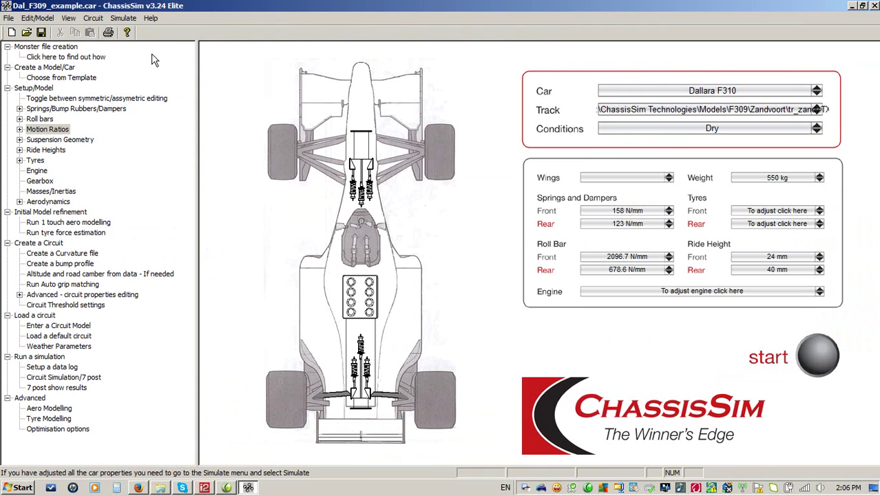
Try importing F309_Zandv_mons_file.txt as the monster file in the auto grip matching options
click(94, 18)
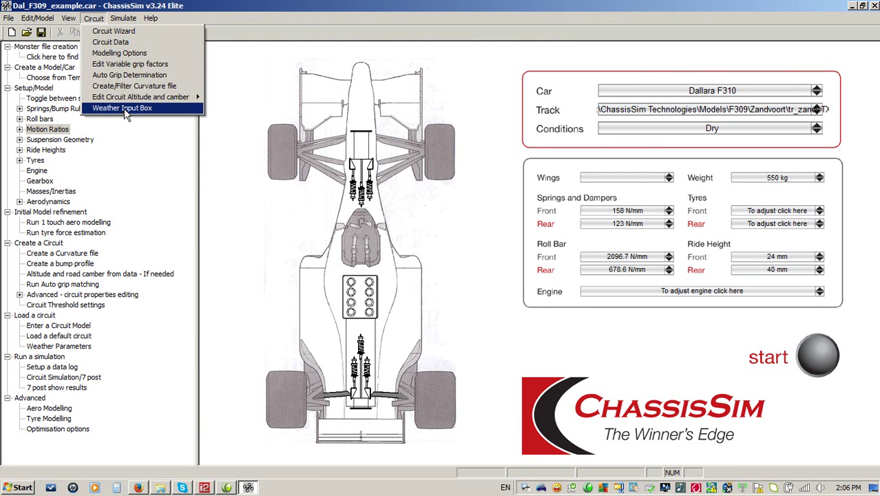
click(132, 74)
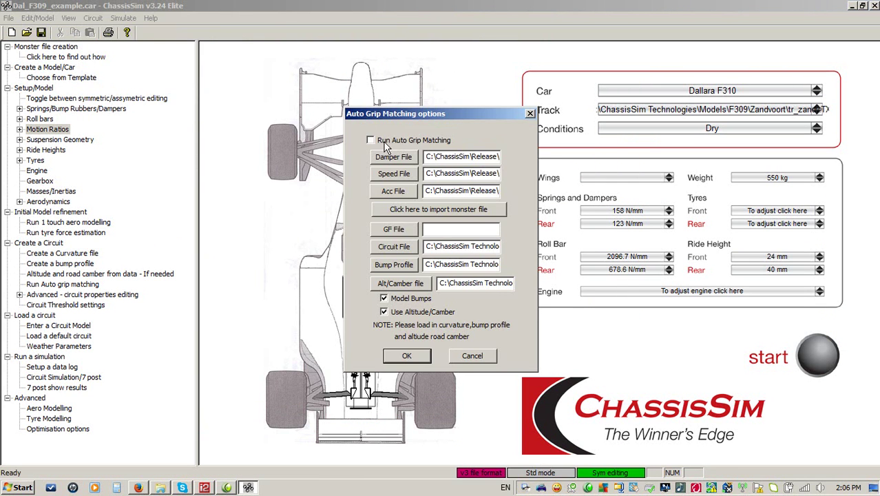
click(425, 209)
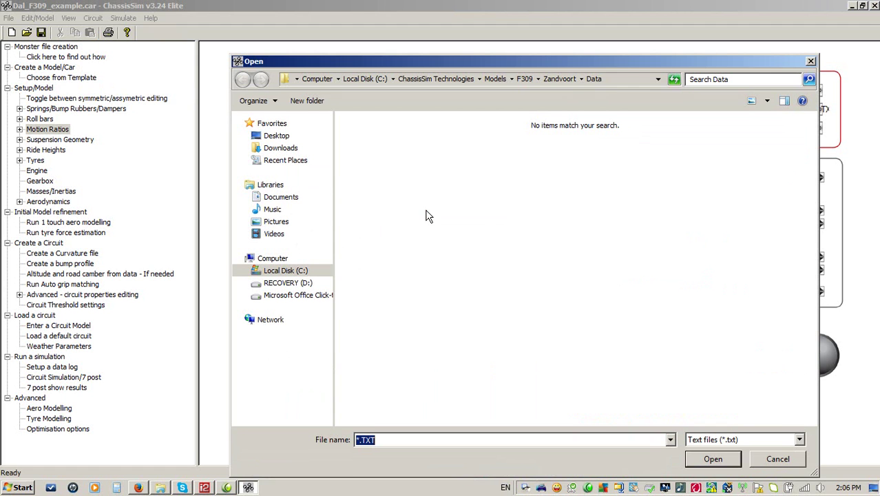
click(553, 77)
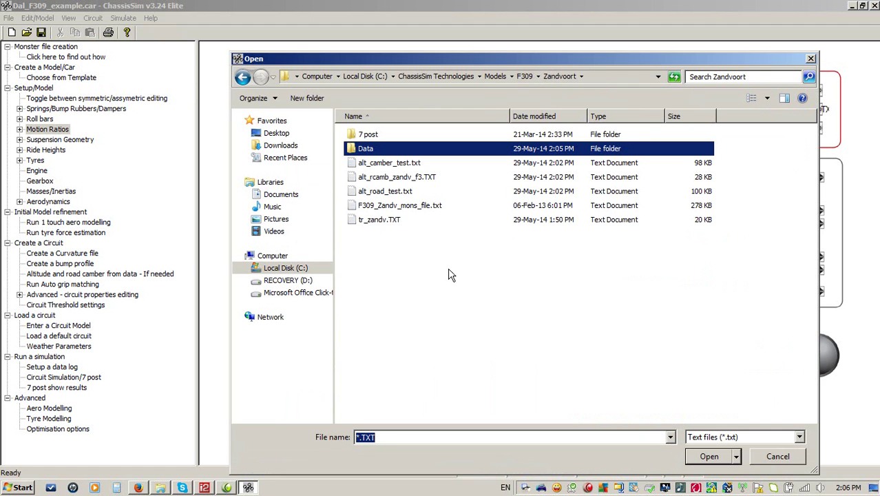
double_click(405, 206)
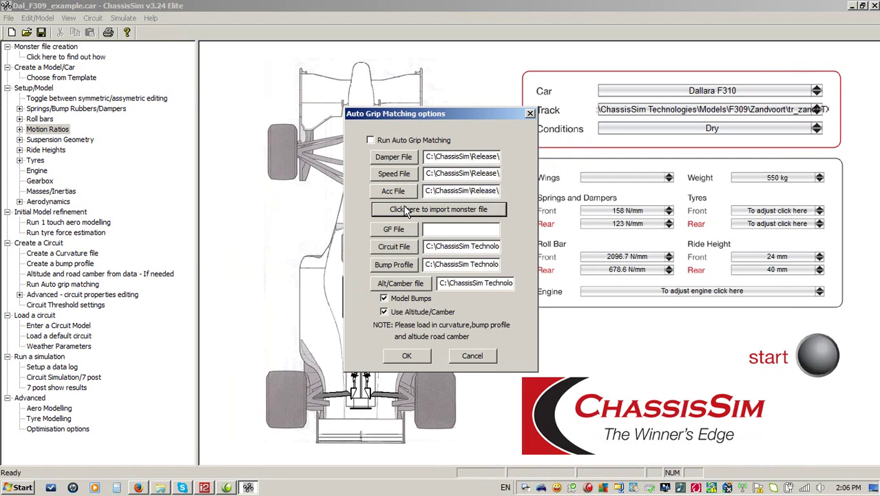
Name the grip factor file gf_zandv_f3 and enable Run Auto Grip Matching, but cancel the options without applying them
click(389, 224)
text(gf_)
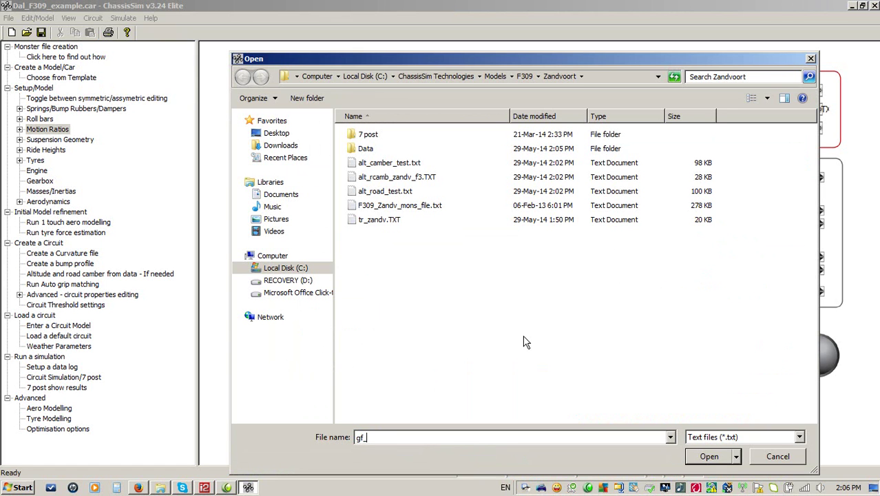
text(zandv_f3)
key(Return)
click(393, 140)
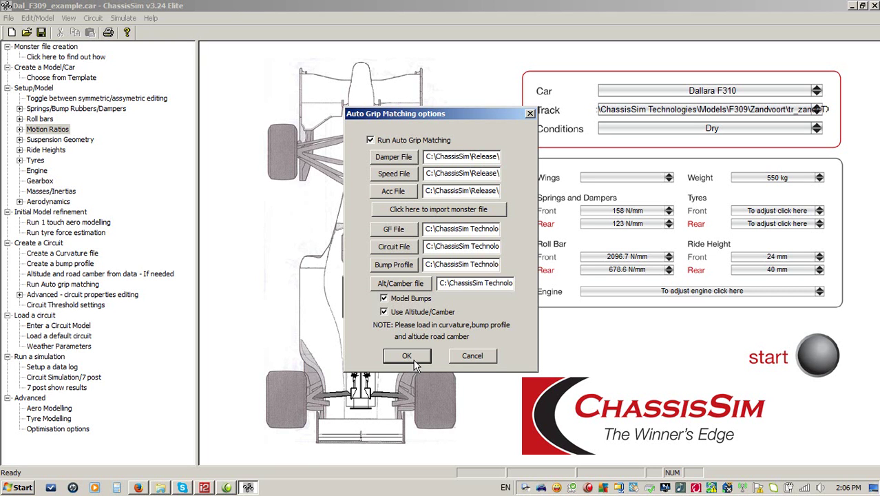
click(466, 353)
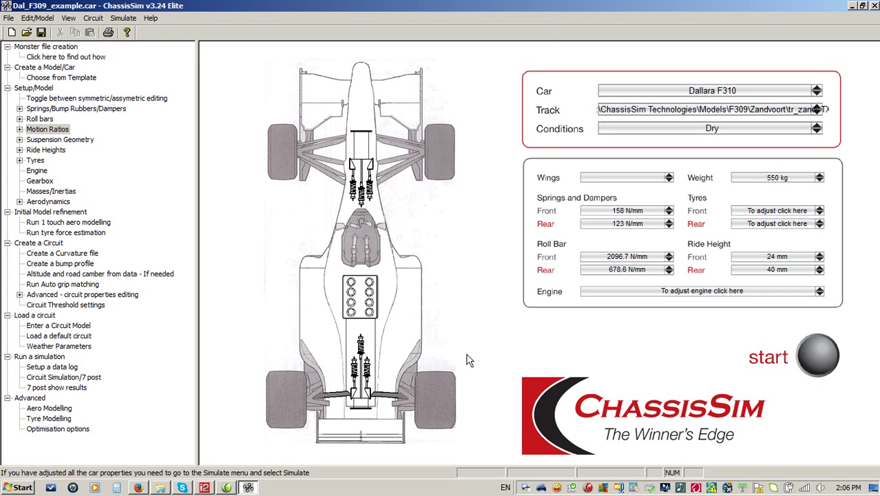
Switch to MoTeC i2 Pro and set Lap 1 of the Init run as the overlay lap against the logged data
click(204, 487)
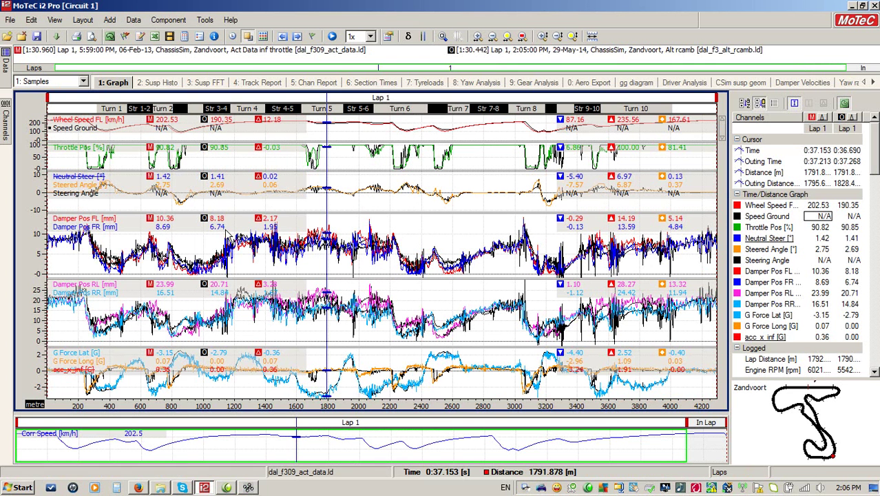
mouse_move(4, 69)
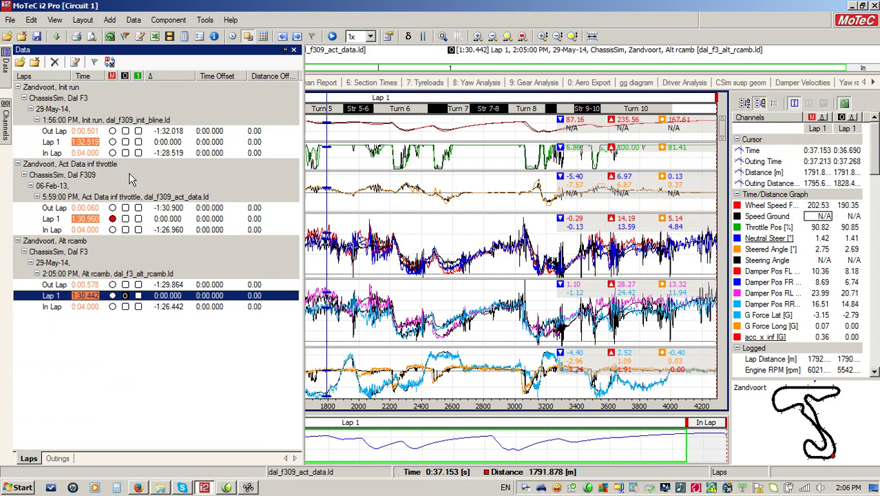
click(124, 142)
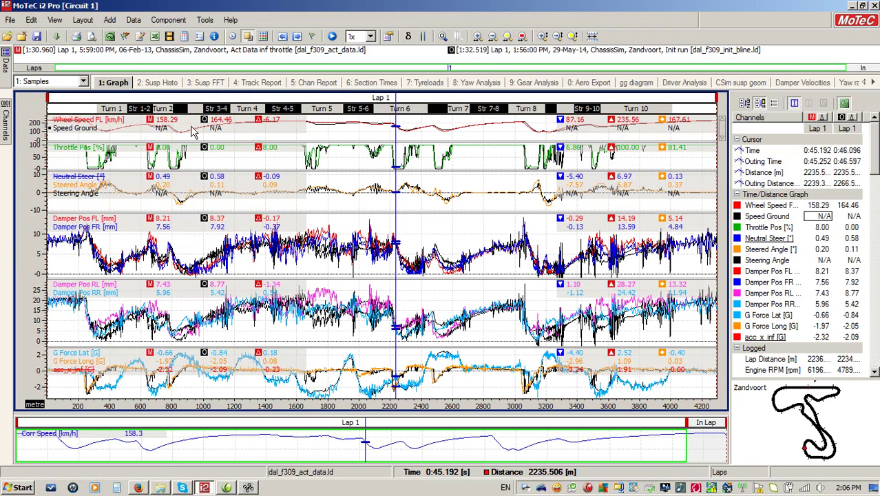
Examine the wheel speed difference between the logged lap and the Init run through Turn 5
mouse_move(350, 134)
mouse_down()
mouse_move(284, 134)
mouse_move(392, 128)
mouse_up()
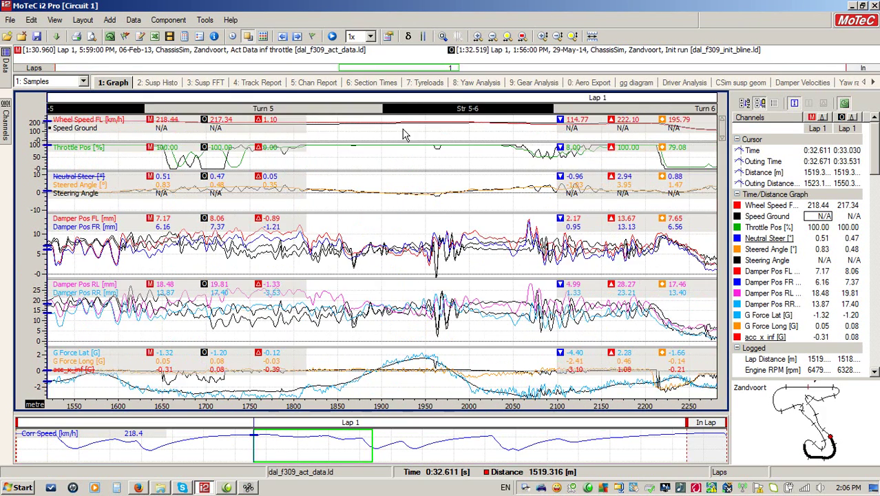
click(254, 135)
drag(254, 135, 278, 133)
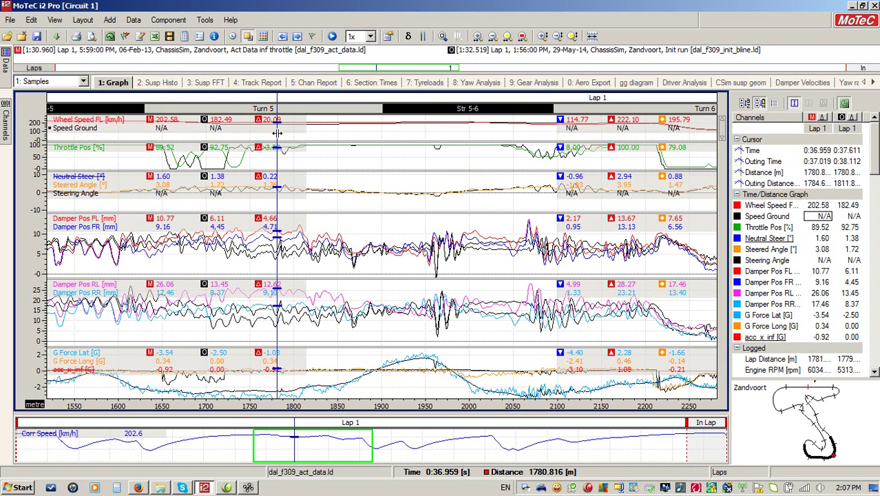
Add a new group with the Curvature channel to the time/distance graph and check the curvature through Turn 5
double_click(277, 132)
click(309, 405)
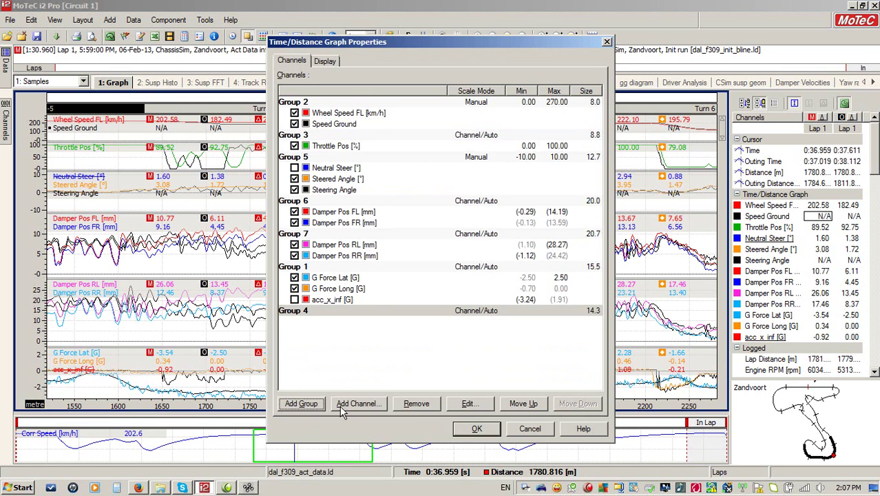
click(357, 404)
text(cur)
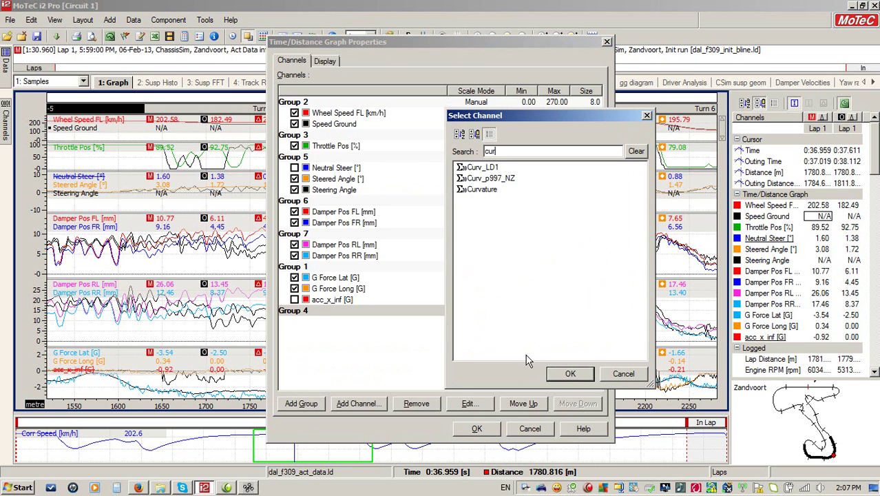
double_click(481, 188)
click(477, 428)
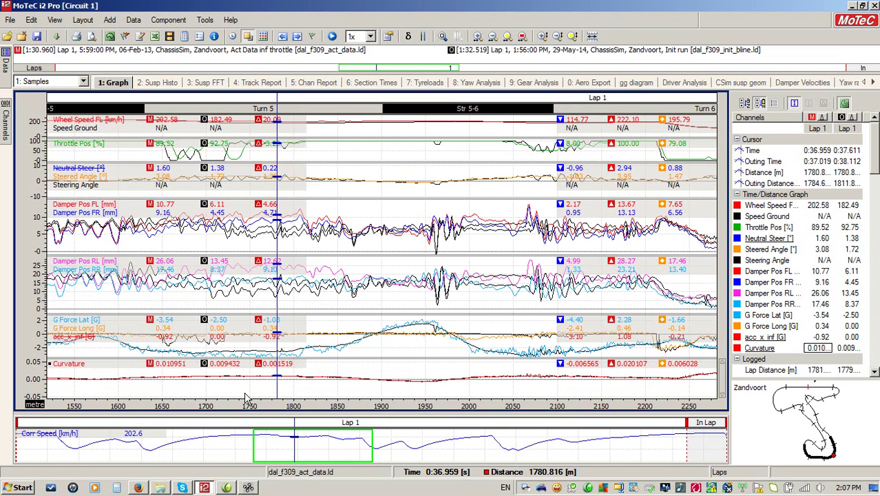
drag(234, 393, 297, 417)
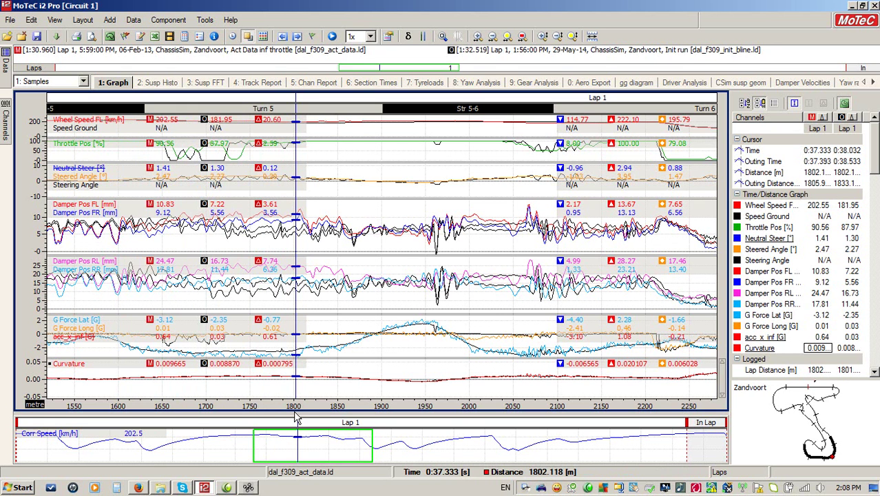
Switch to ChassisSim, open the variable grip factor editor and import the circuit files from the circuit data
click(249, 488)
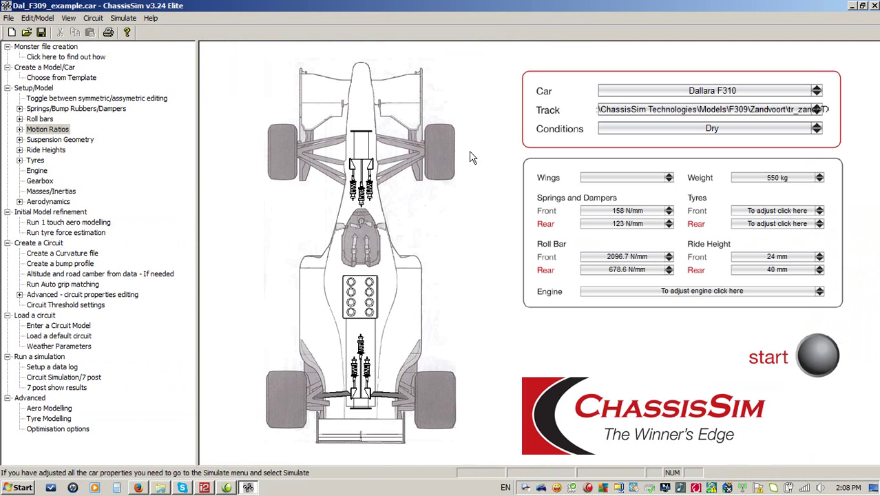
click(93, 18)
click(111, 64)
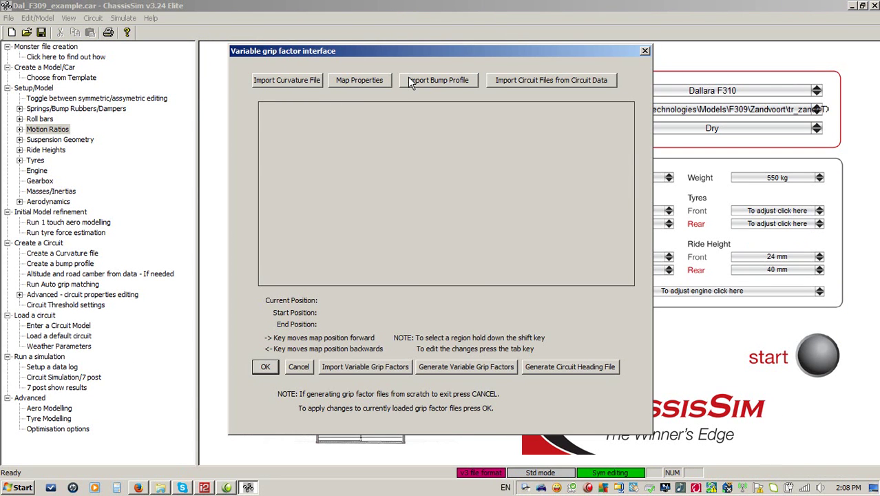
click(499, 80)
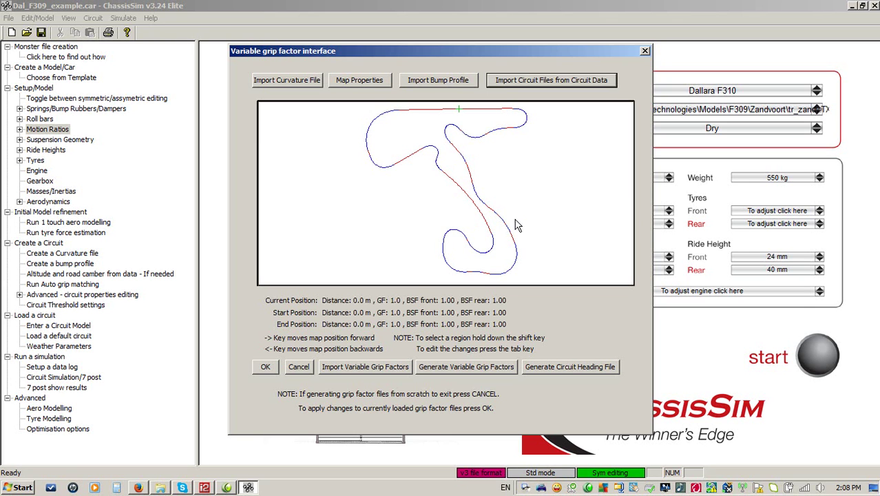
Select the region from 1600.3 m to 1806.3 m on the circuit map
key(Right)
key(Right)
key(Right)
key(Right)
key(Right)
key(Right)
key(Right)
key(Right)
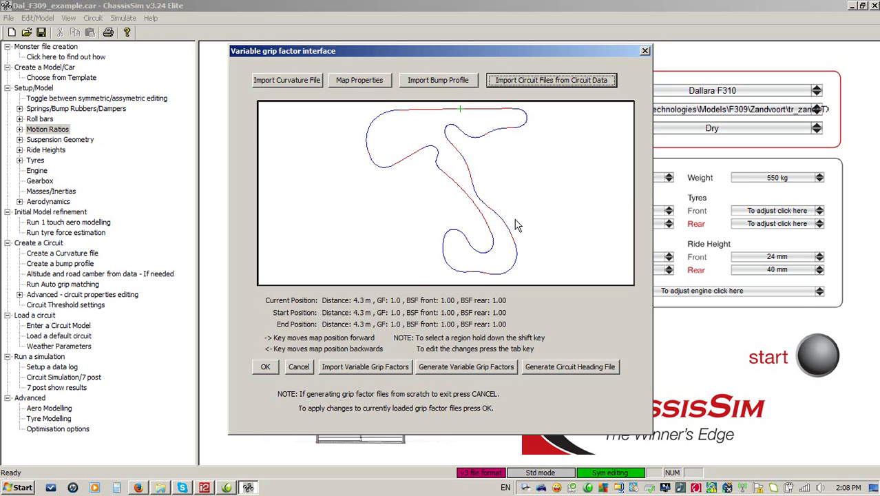
key(Right)
key(Right)
key(Right)
key(Right)
key(Right)
key(Right)
key(Right)
key(Right)
key(Right)
key(Right)
key(Right)
key(Right)
key(Right)
key(Right)
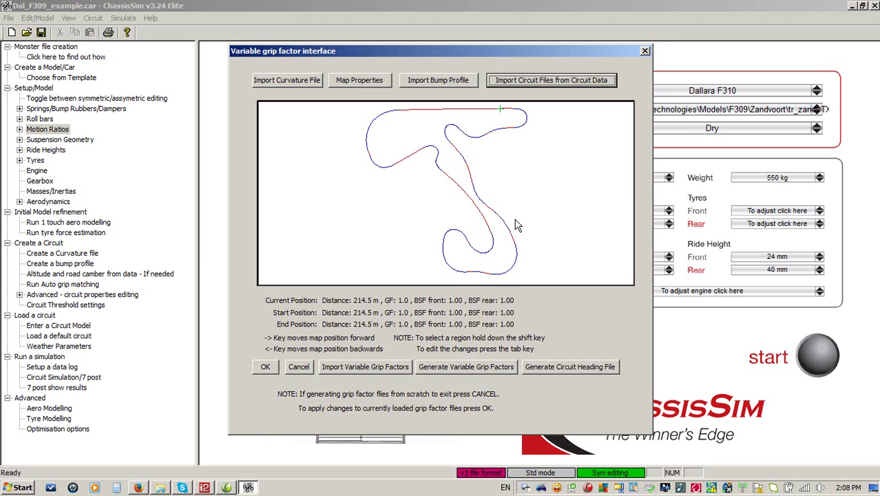
key(Right)
key(Right)
key(Right)
key(Right)
key(Right)
key(Right)
key(Right)
key(Right)
key(Right)
key(Right)
key(Right)
key(Right)
key(Right)
key(Right)
key(Right)
key(Right)
key(Right)
key(Right)
key(Right)
key(Right)
key(Right)
key(Right)
key(Right)
key(Right)
key(Right)
key(Right)
key(Right)
key(Right)
key(Right)
key(Right)
key(Right)
key(Right)
key(Right)
key(Right)
key(Right)
key(Right)
key(Right)
key(Right)
key(Right)
key(Right)
key(Right)
key(Right)
key(Right)
key(Right)
key(Right)
key(Right)
key(Right)
key(Right)
key(Right)
key(Right)
key(Right)
key(Right)
key(Right)
key(Right)
key(Right)
key(Right)
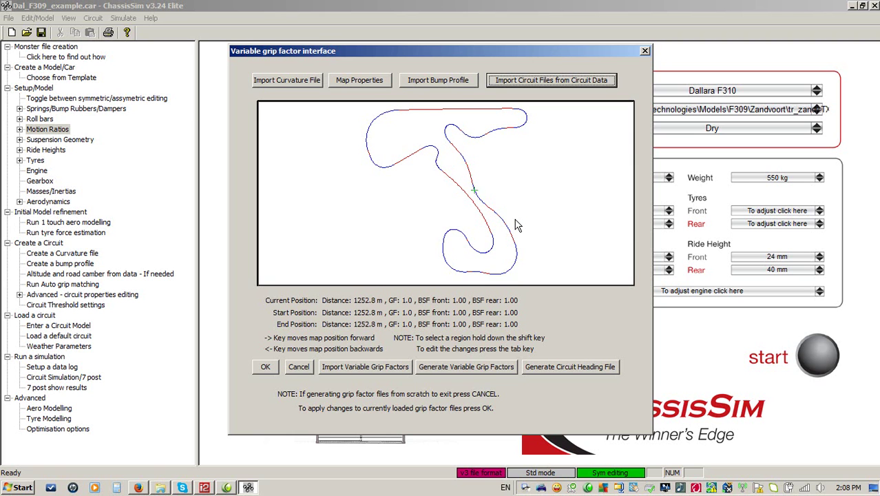
key(Right)
key(Right)
key(Right)
key(Right)
key(Right)
key(Right)
key(Right)
key(Right)
key(shift+Right)
key(shift+Right)
key(shift+Right)
key(shift+Right)
key(shift+Right)
key(shift+Right)
key(shift+Right)
key(shift+Right)
key(shift+Right)
key(shift+Right)
key(shift+Right)
key(shift+Right)
key(shift+Right)
Set the front and rear bump scale factors of the selected region to 0.5
key(Tab)
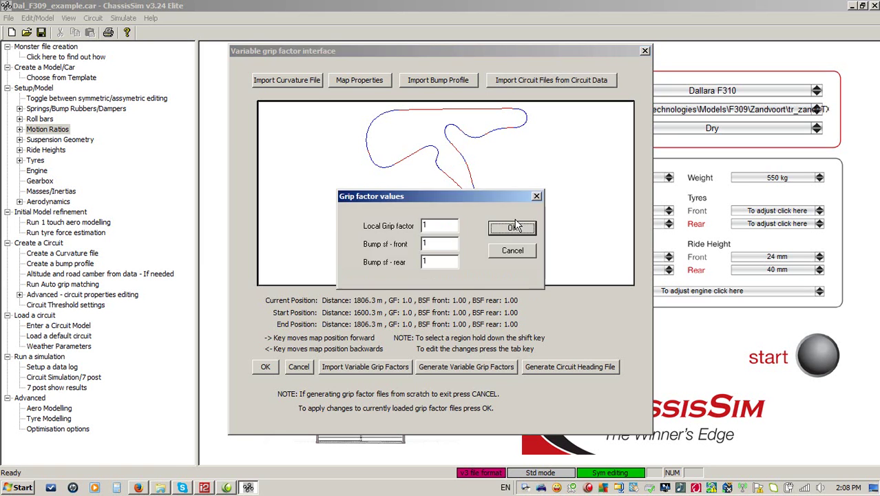
double_click(439, 242)
text(0.58)
key(BackSpace)
key(Tab)
text(0.5)
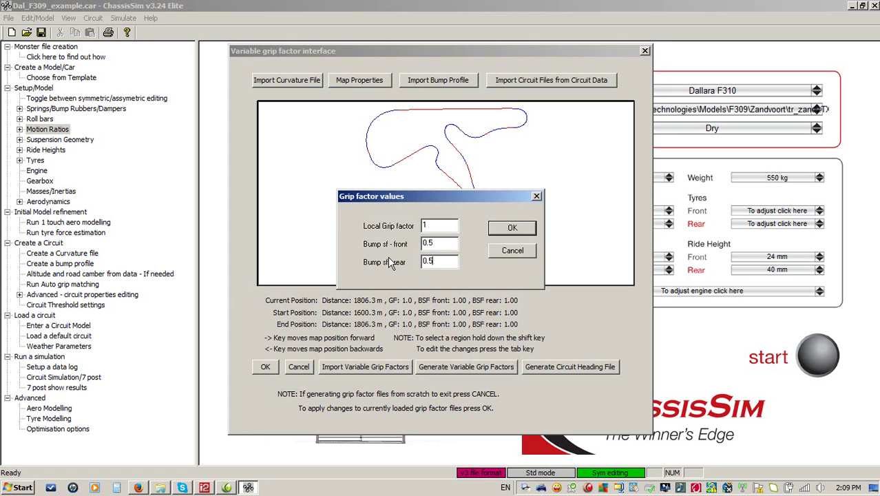
key(Return)
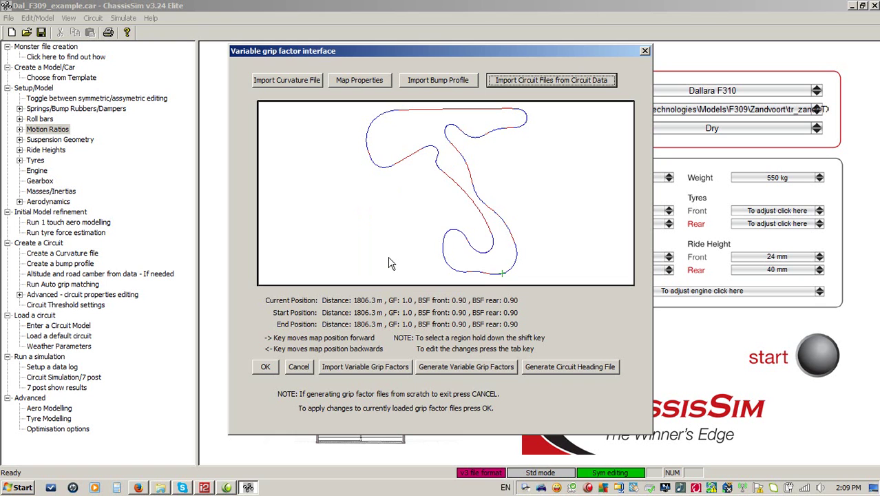
Start generating the variable grip factors and name the grip scale factor file gf_zandv_f3
click(484, 372)
click(378, 224)
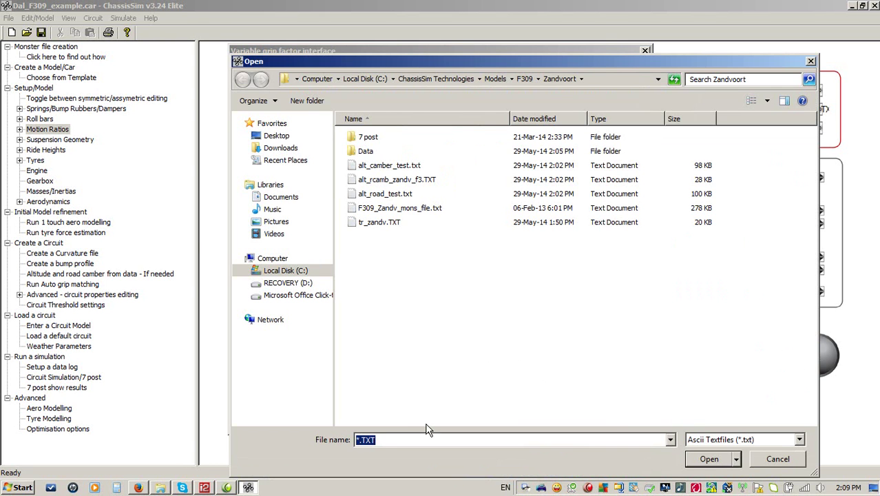
text(gf_zandv_f3)
key(Return)
Name the bump scale factor file bsf_zandv_f3 in .dat format, generate both files and leave the grip factor editor
click(396, 254)
click(729, 443)
click(735, 462)
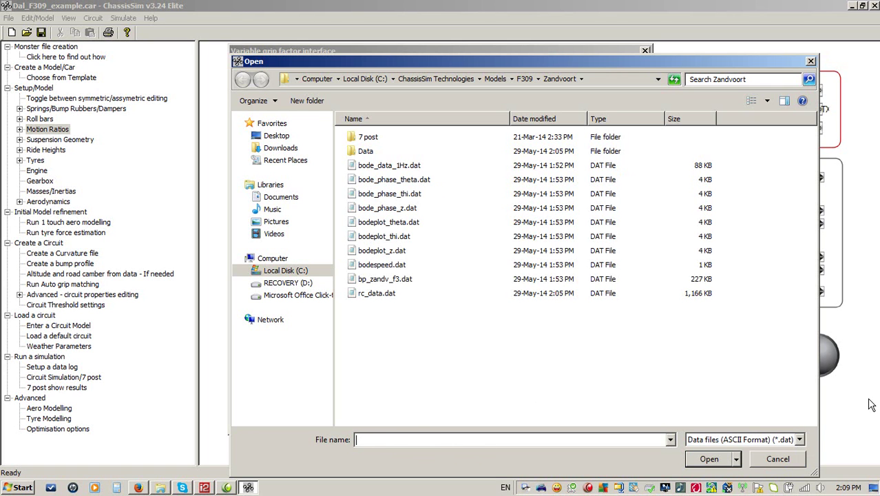
text(bsf_zandv_f3)
key(Return)
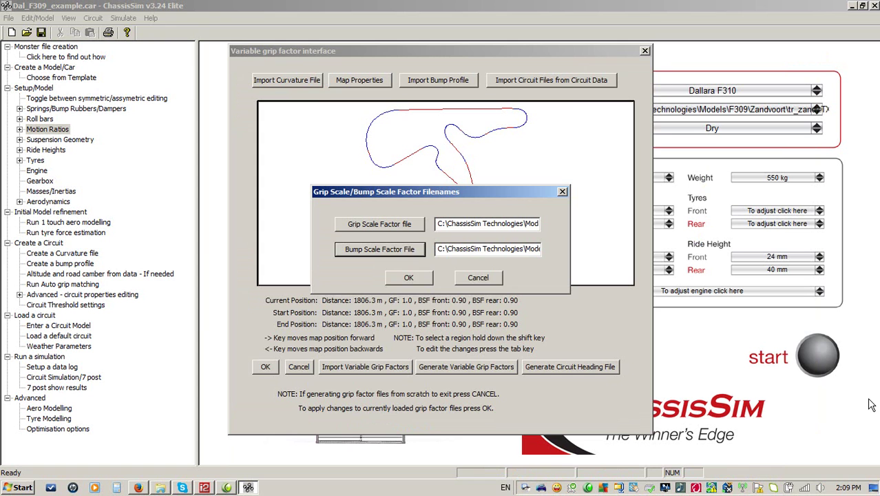
click(411, 279)
click(297, 366)
Load bsf_zandv_f3.dat as the bump scale file in the circuit data and enable the use of bump scale factors
click(93, 20)
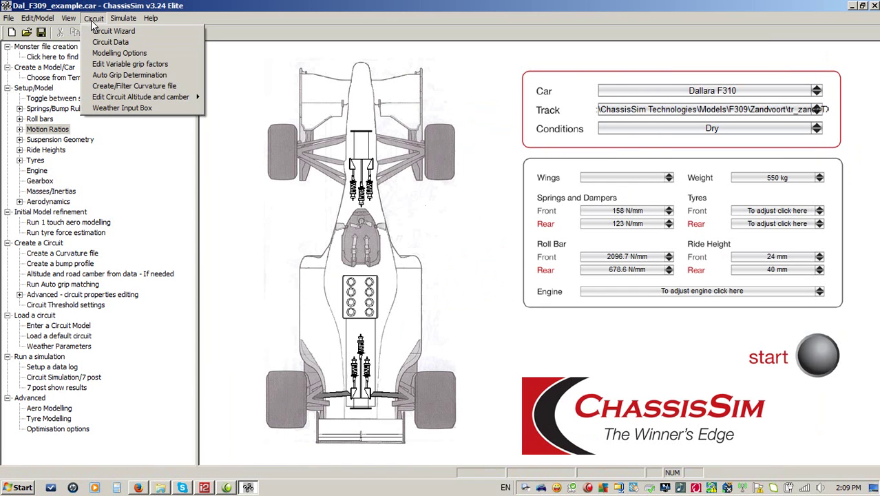
click(108, 42)
click(443, 201)
click(734, 441)
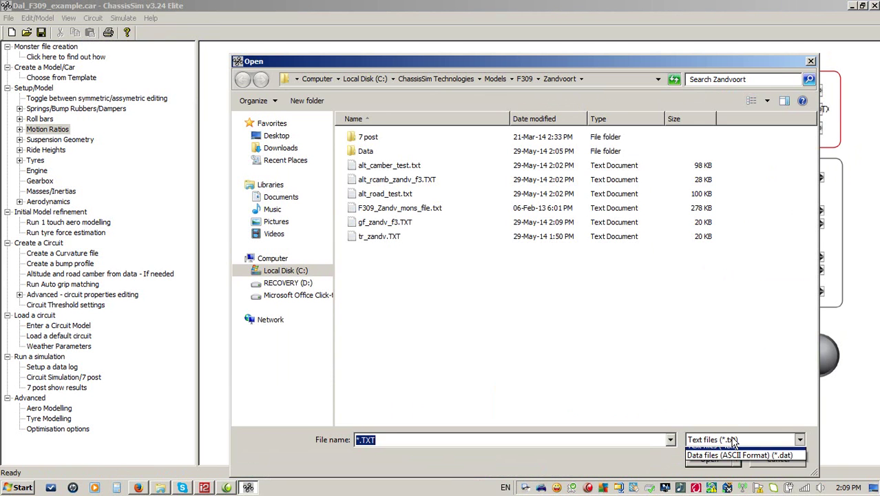
click(734, 451)
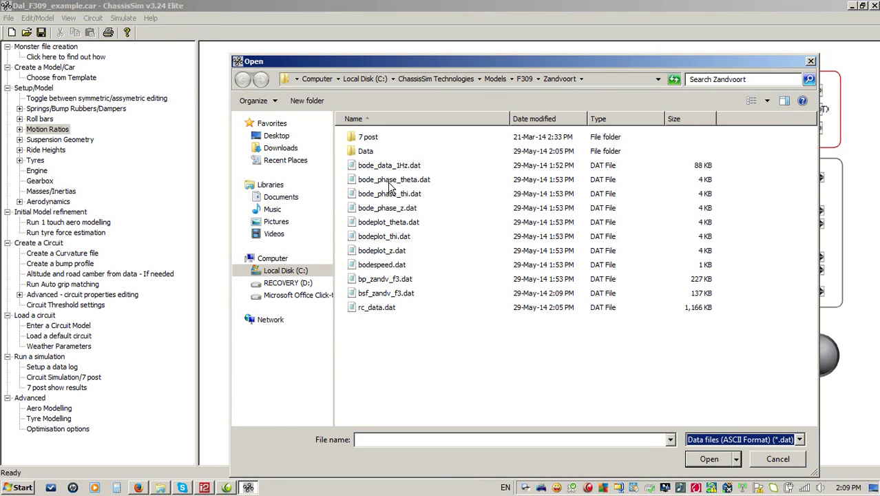
double_click(372, 294)
click(278, 215)
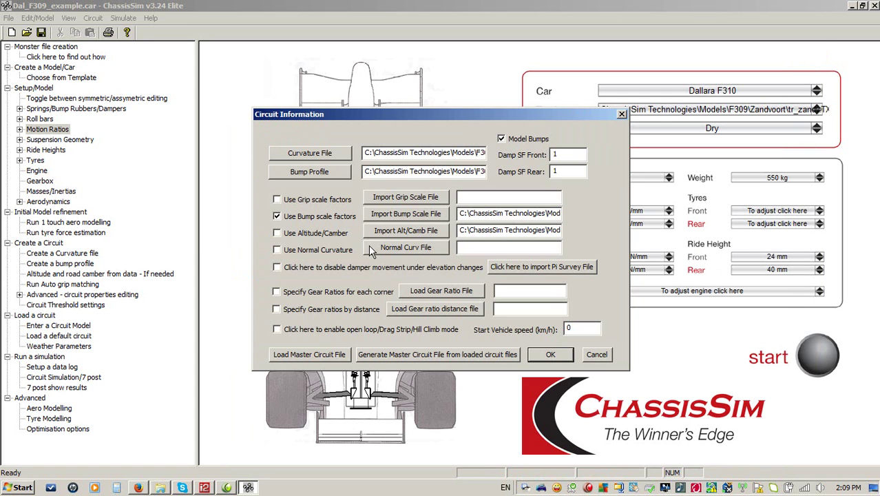
click(565, 356)
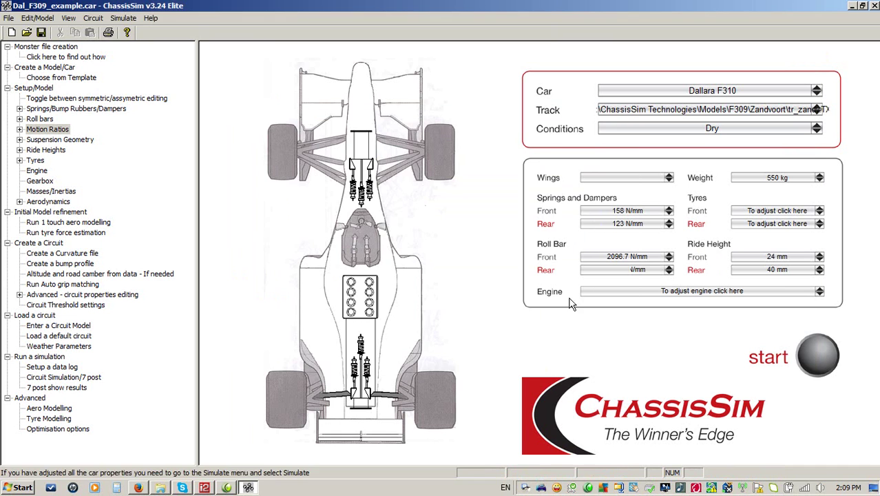
Set both the short and long comments in the data logging options to "bsf test"
click(124, 19)
click(124, 32)
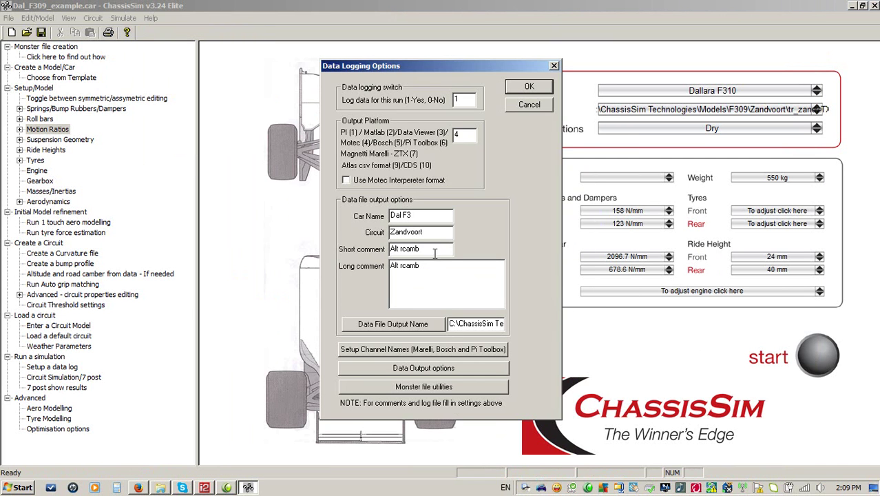
drag(432, 249, 338, 247)
key(BackSpace)
text(bsf test)
key(Tab)
text(bsf test)
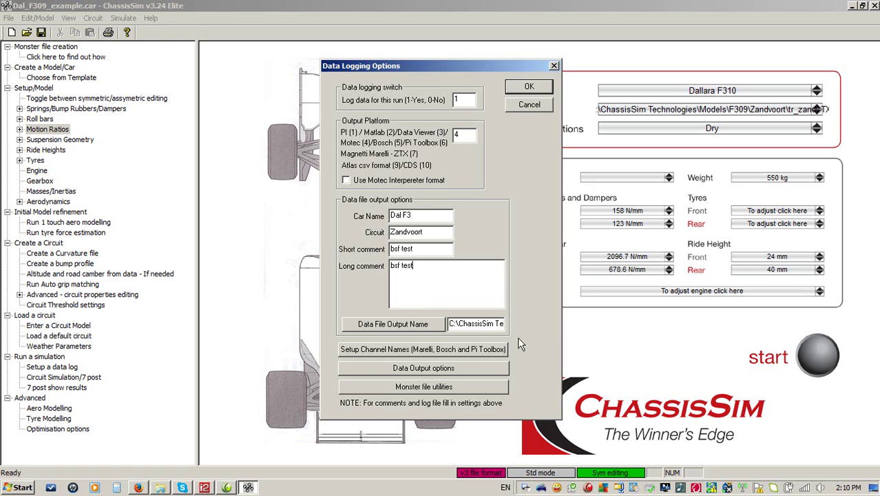
Change the ending of the data output file name to bsf_test and close the data logging options
key(Right)
key(Right)
key(Right)
key(Right)
key(Right)
key(Right)
key(Right)
key(Right)
key(Right)
key(Right)
key(Right)
key(Right)
key(Right)
key(Right)
key(Right)
key(Right)
key(Right)
key(Right)
key(Right)
key(Right)
key(Right)
key(Right)
key(Right)
key(Right)
key(Right)
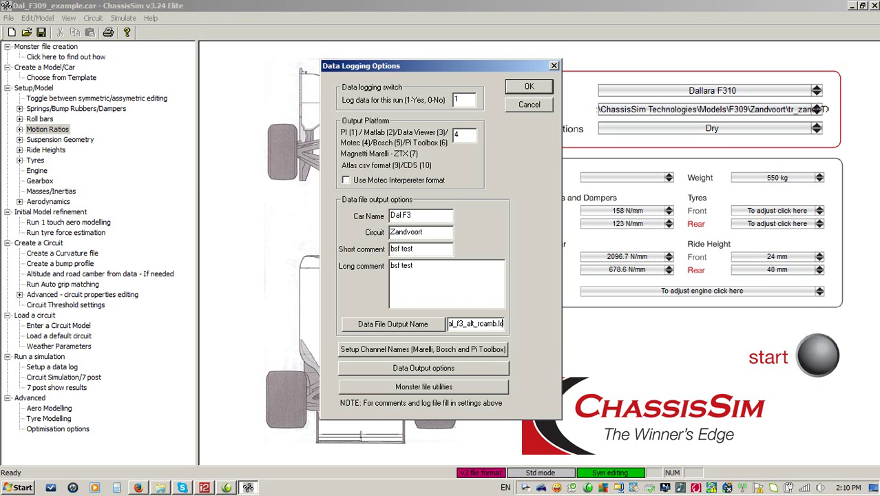
key(BackSpace)
key(BackSpace)
key(BackSpace)
key(BackSpace)
key(BackSpace)
key(BackSpace)
key(BackSpace)
key(BackSpace)
key(BackSpace)
text(bsf_test)
click(529, 106)
Run the lap simulation from corner 1 with data export enabled
click(818, 356)
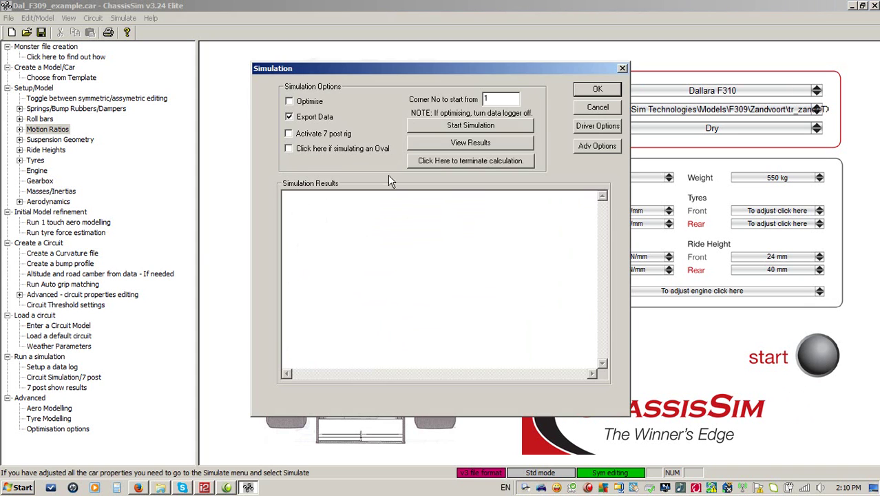
click(461, 130)
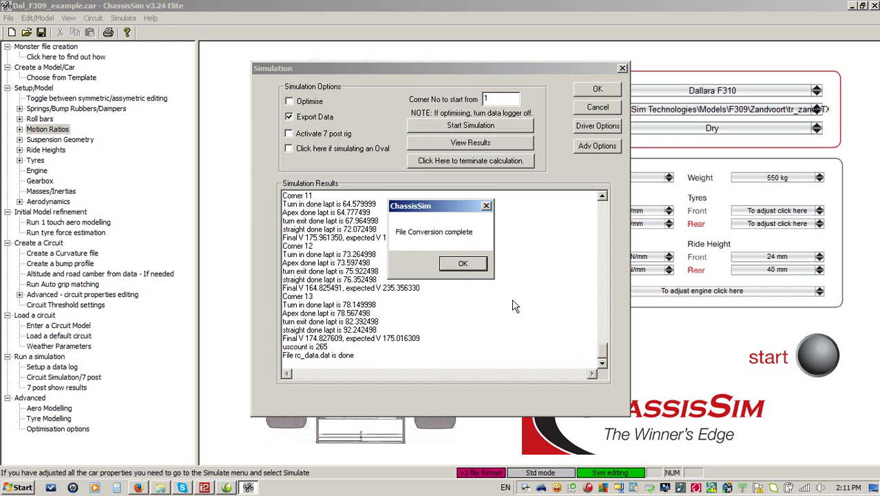
click(461, 265)
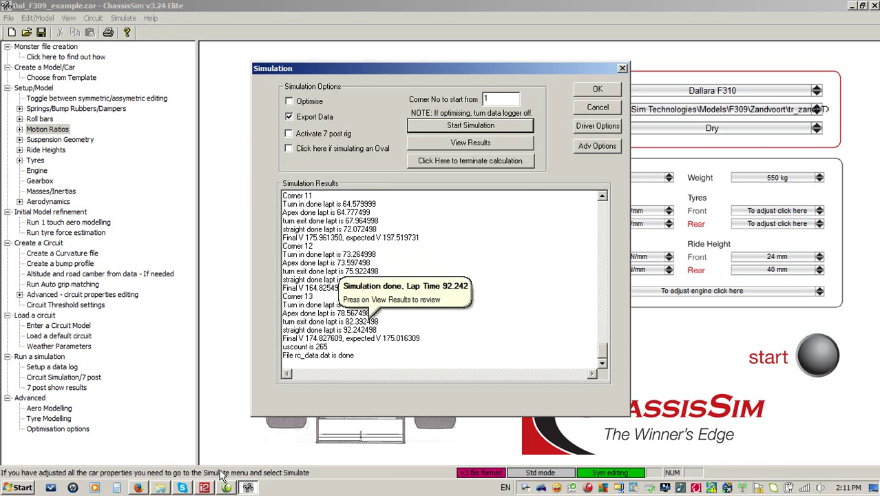
Switch to MoTeC i2 Pro and open the bsf test log file from the Zandvoort data folder
click(204, 489)
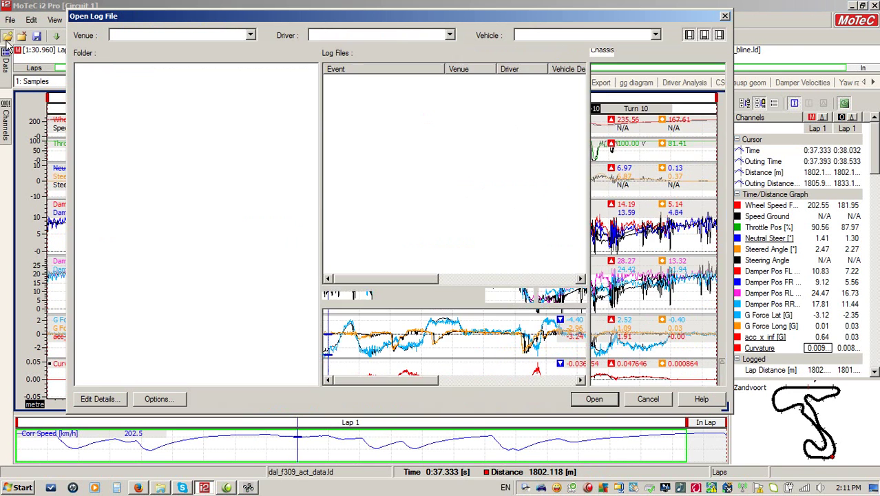
click(8, 36)
click(349, 119)
click(430, 176)
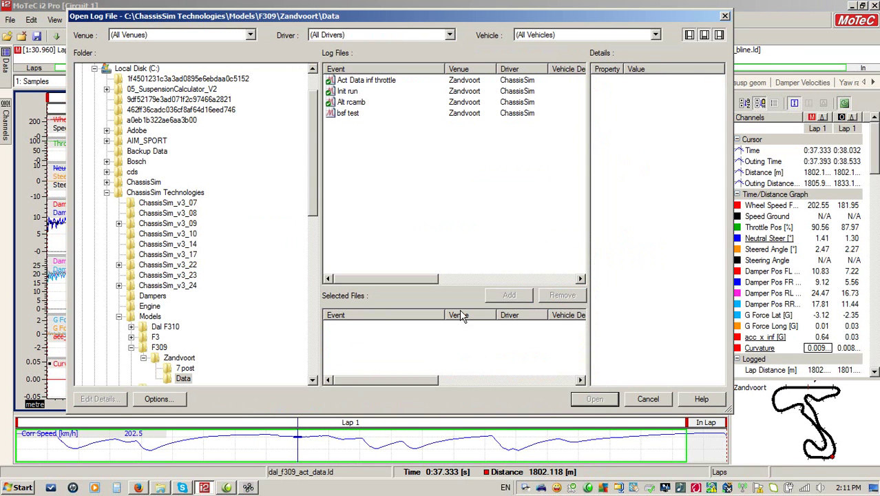
click(337, 117)
click(509, 296)
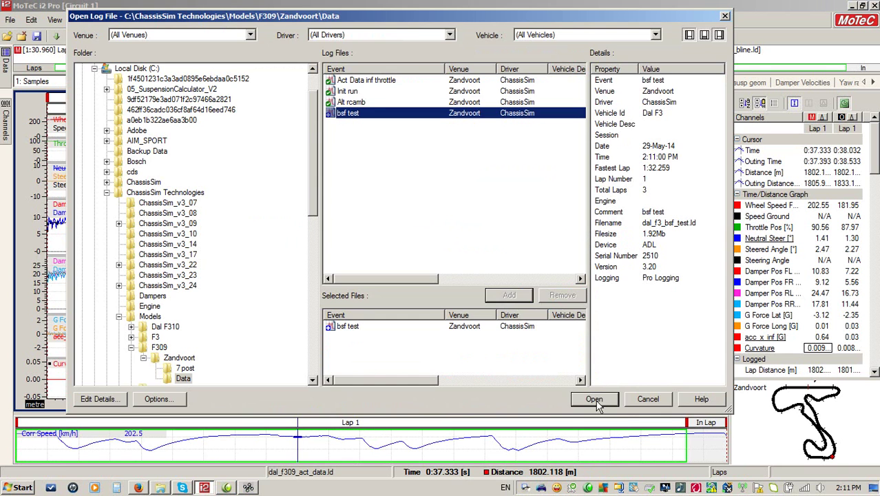
click(595, 400)
Set the Act Data lap as main and the bsf test lap as overlay, and compare their traces through Turn 5
mouse_move(4, 77)
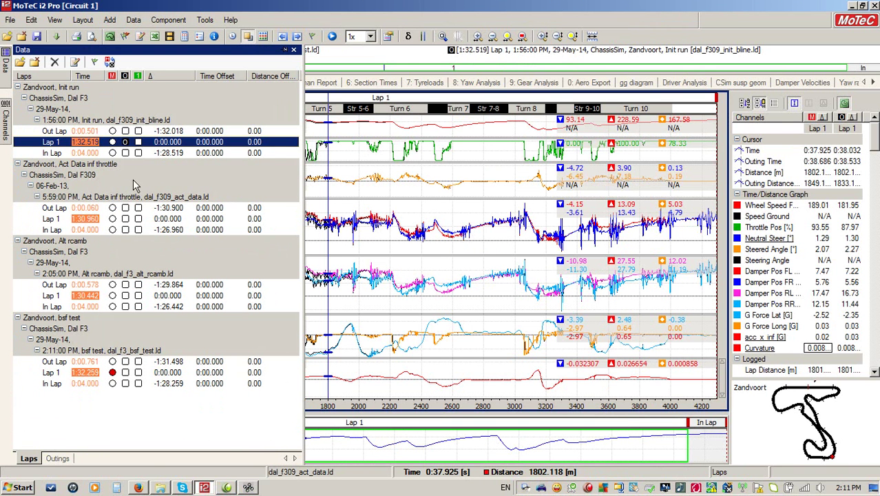
click(112, 218)
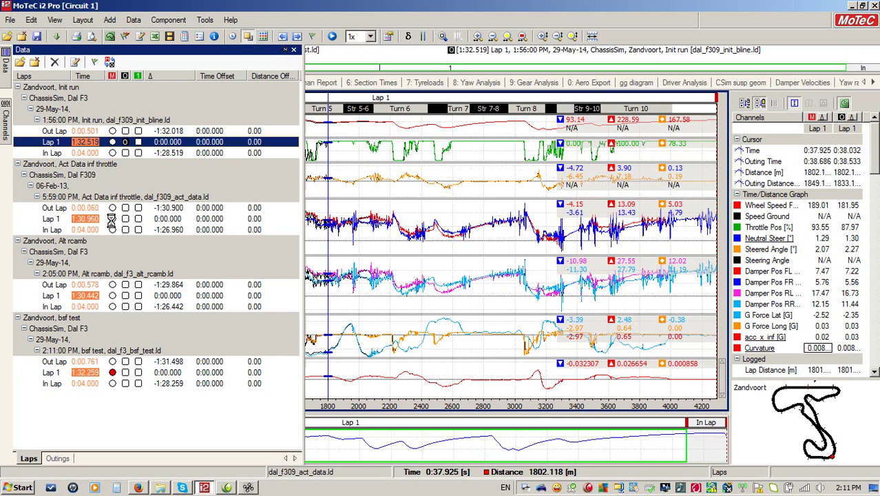
click(125, 373)
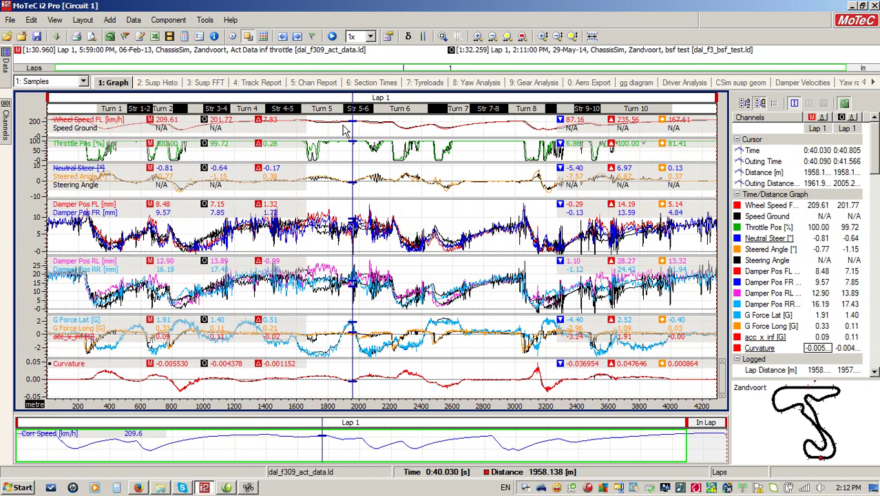
drag(341, 131, 398, 127)
drag(321, 135, 366, 141)
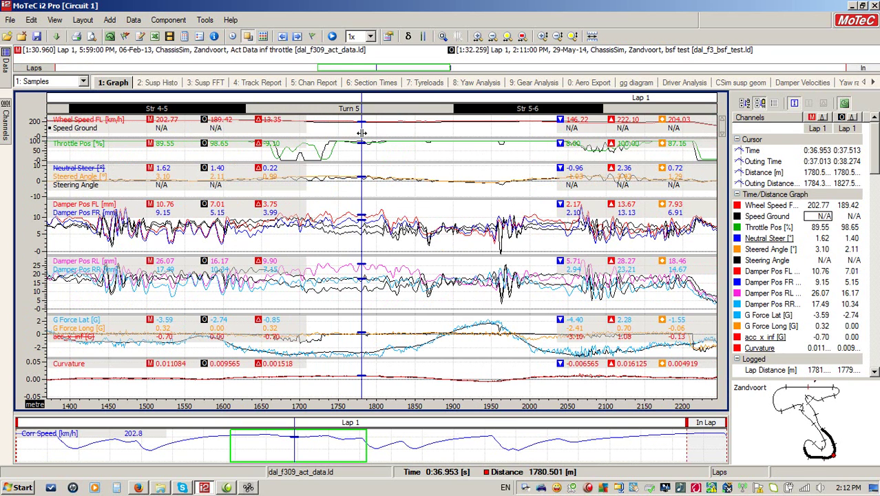
drag(361, 132, 378, 140)
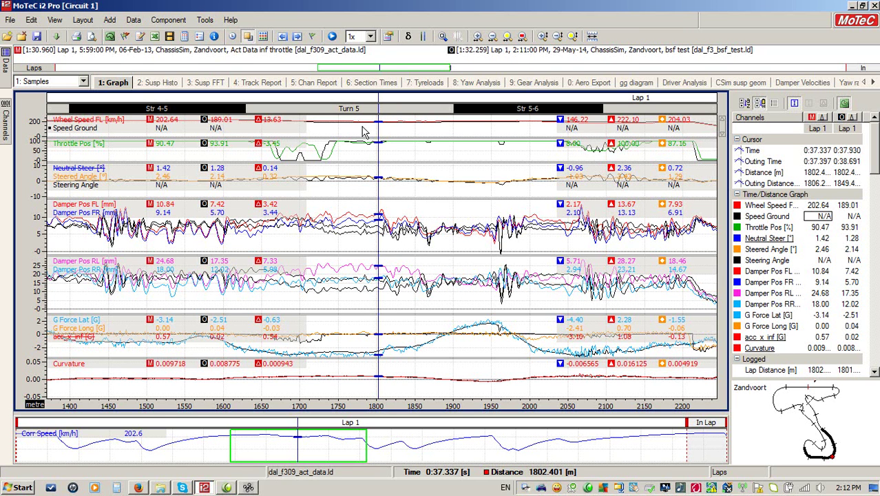
Switch to ChassisSim, import tr_zandv.TXT into the altitude and camber interface, review its editing options and close it
click(248, 487)
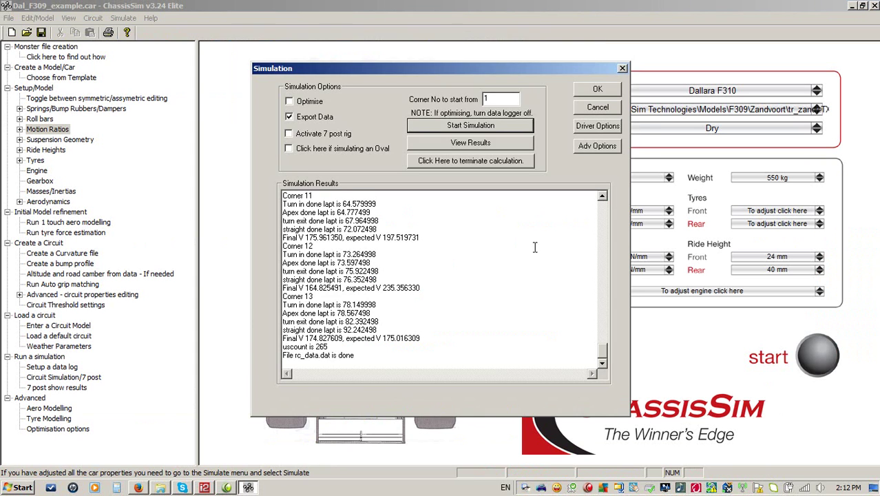
click(584, 108)
click(94, 18)
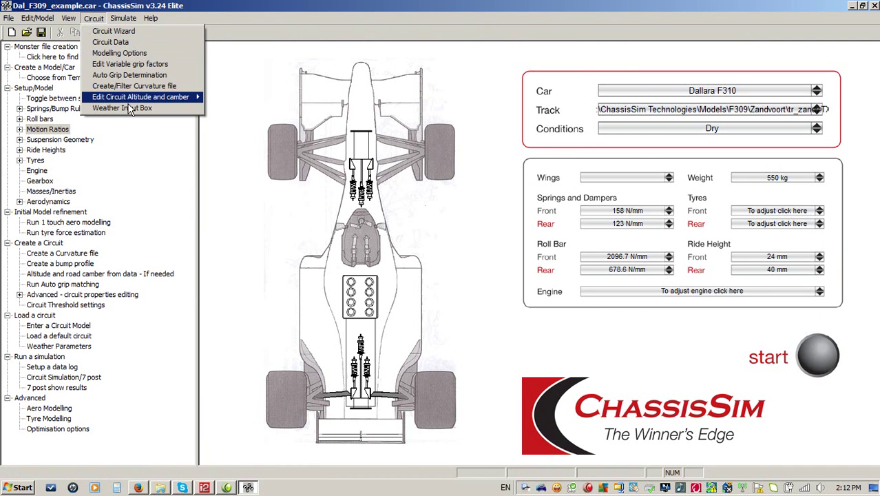
mouse_move(140, 100)
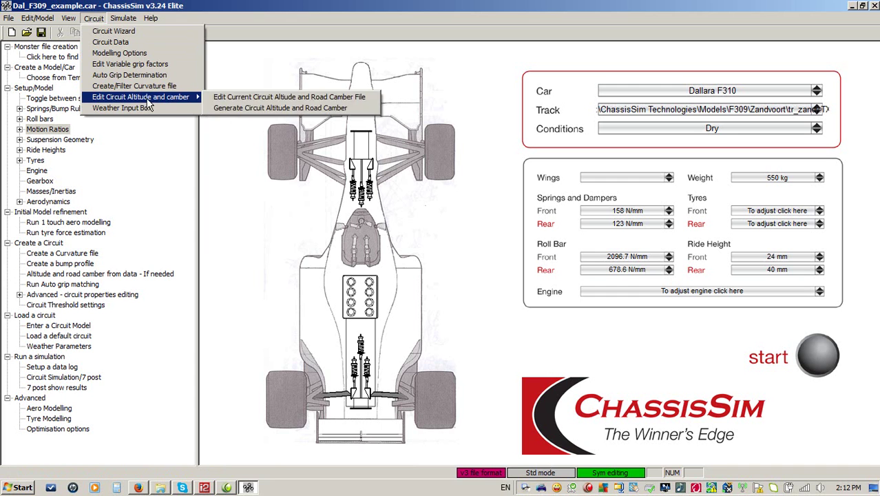
click(241, 102)
click(368, 39)
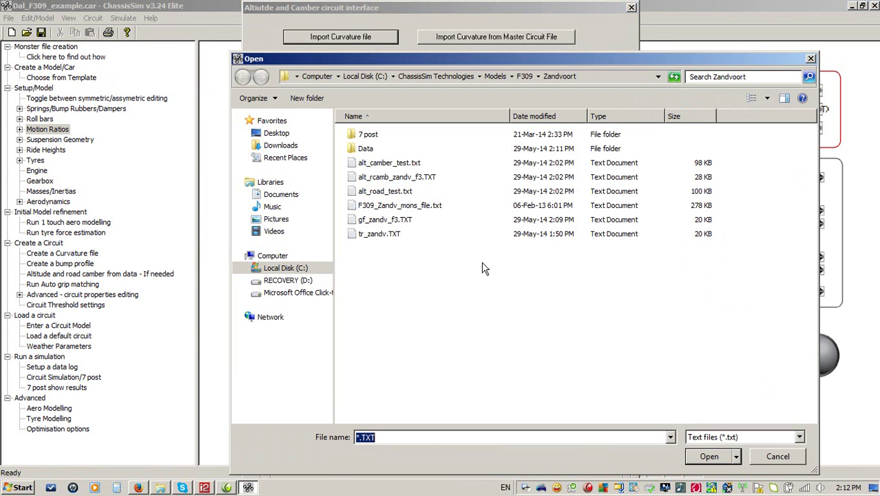
double_click(380, 235)
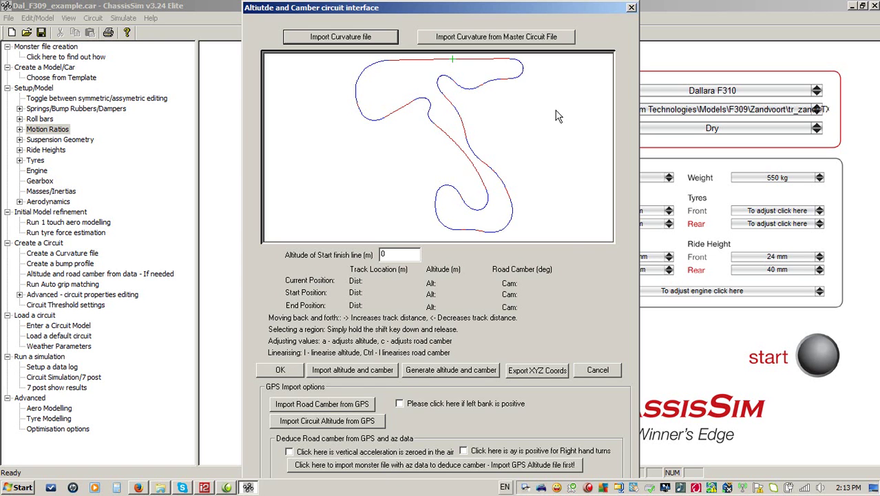
click(631, 8)
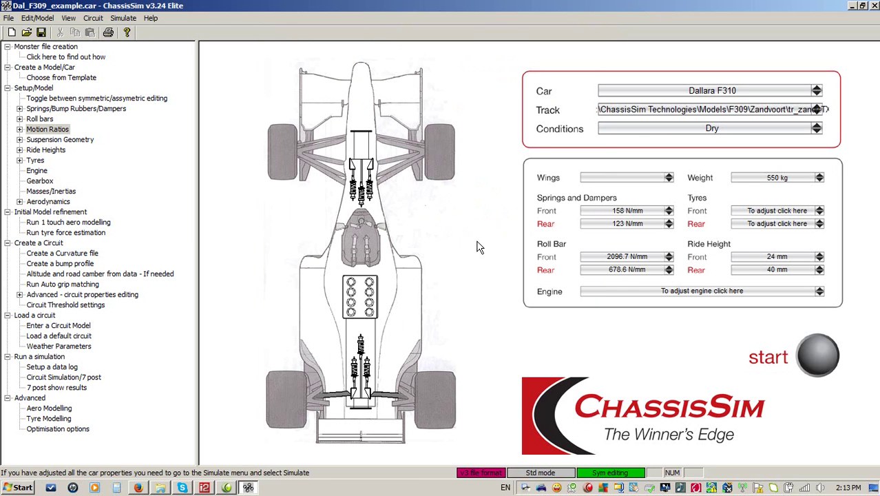
Review the circuit curvature filter and creation options, and open the bump profile modelling settings
click(93, 17)
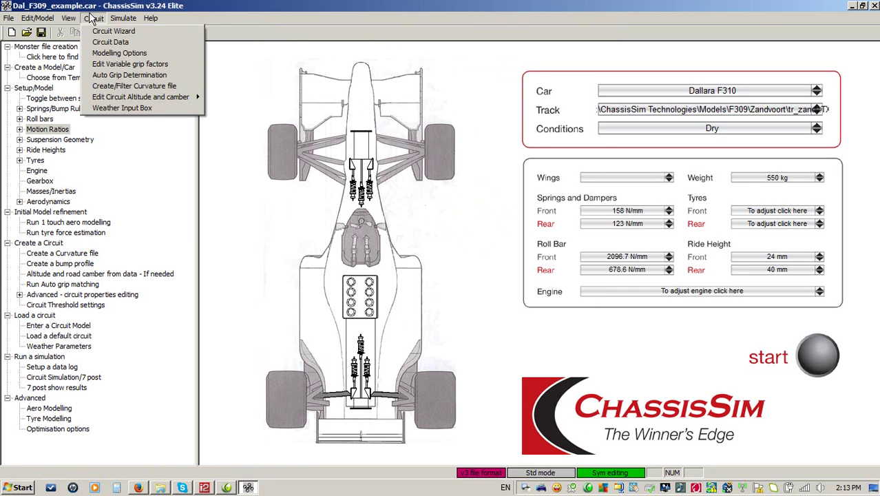
click(119, 87)
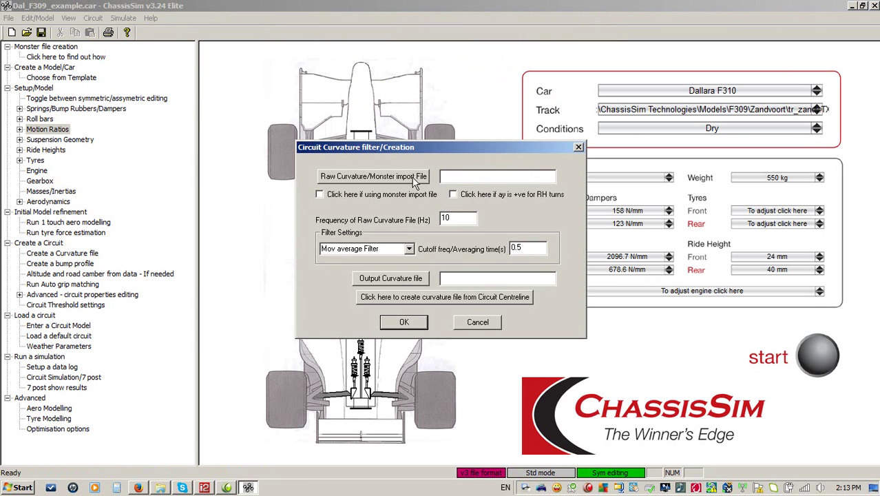
click(477, 321)
click(123, 18)
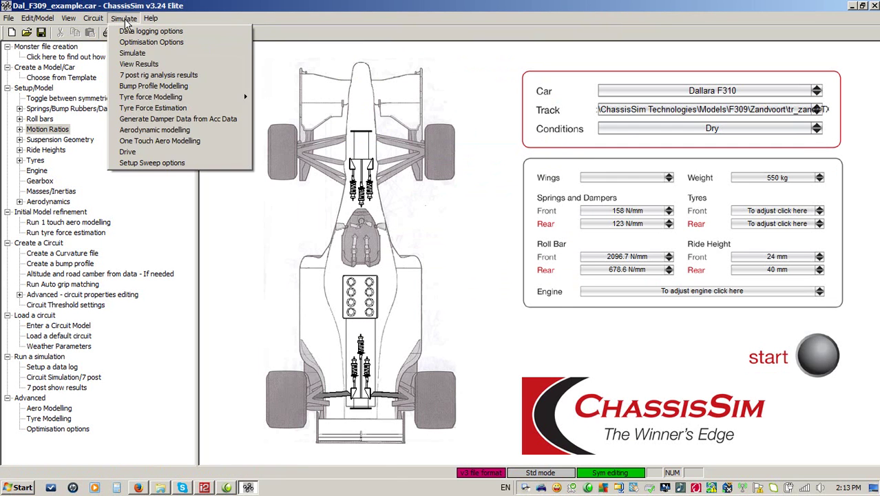
click(165, 86)
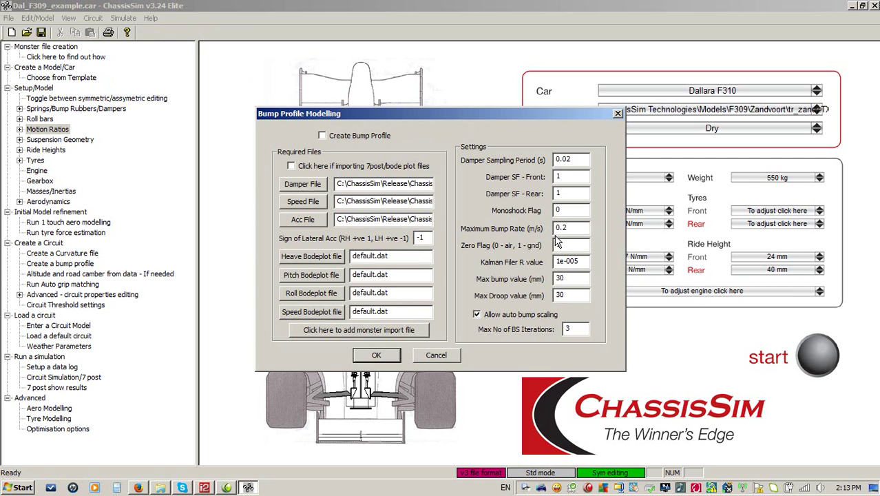
Close the bump profile settings without changes, switch to MoTeC i2 Pro and set Lap 1 of the Init run as the overlay
click(435, 355)
click(204, 488)
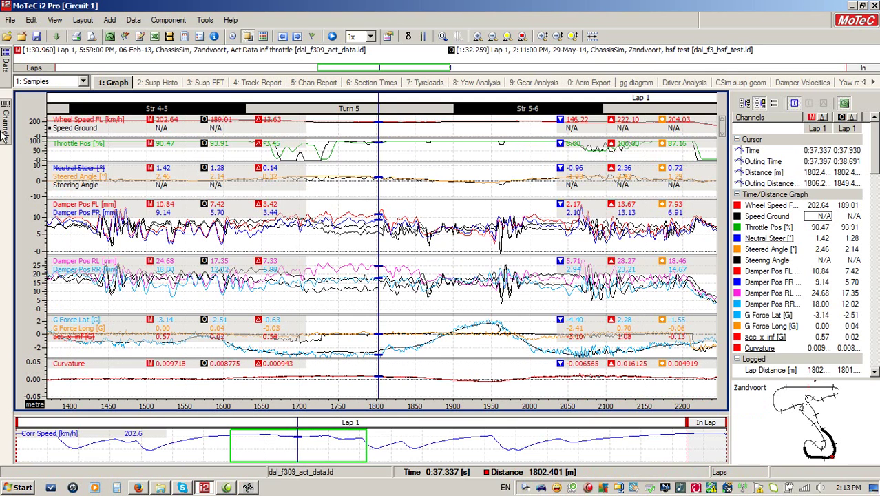
click(6, 55)
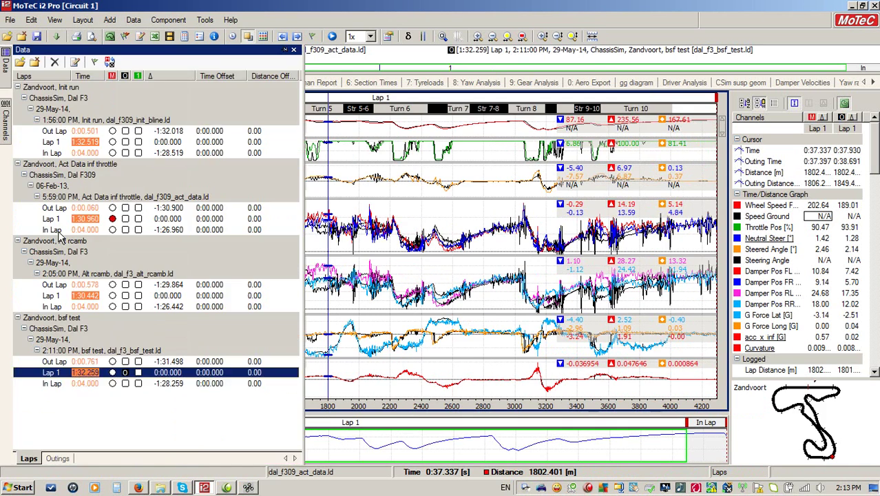
click(127, 142)
click(449, 265)
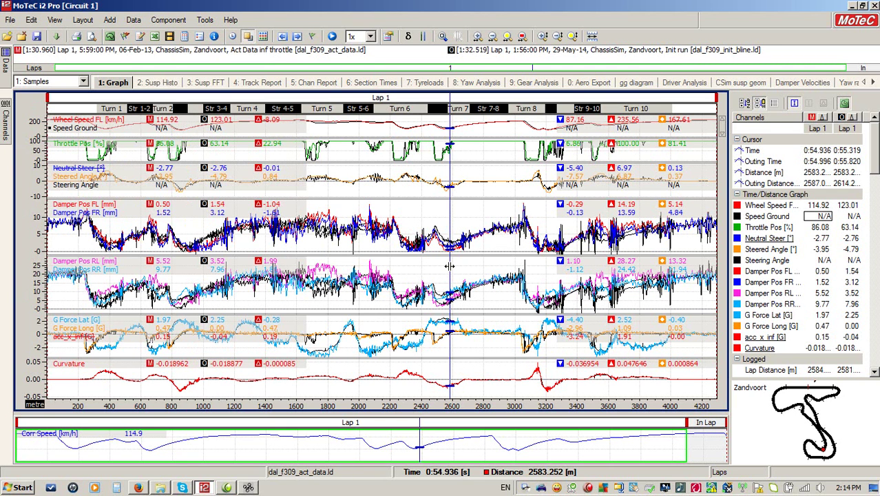
Compare the actual data and Init run traces through Turn 5, including the damper positions and wheel speed
mouse_move(354, 140)
mouse_down()
mouse_move(281, 138)
mouse_move(393, 136)
mouse_up()
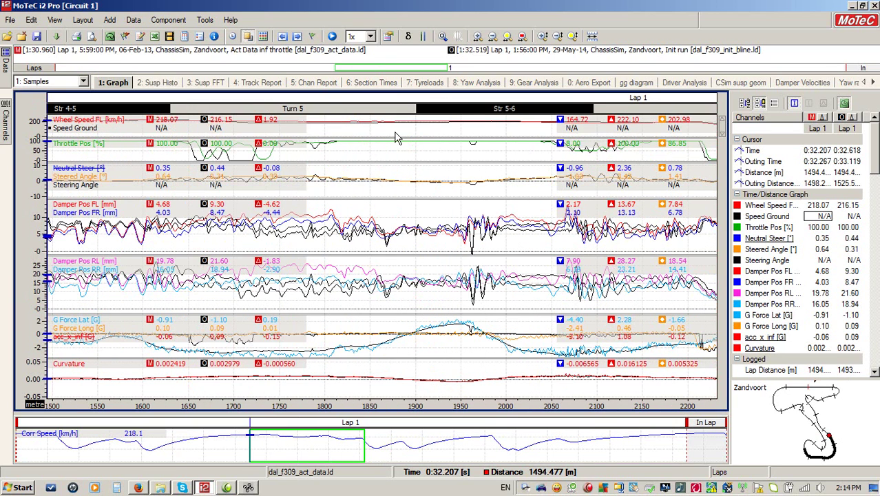
drag(290, 241, 298, 235)
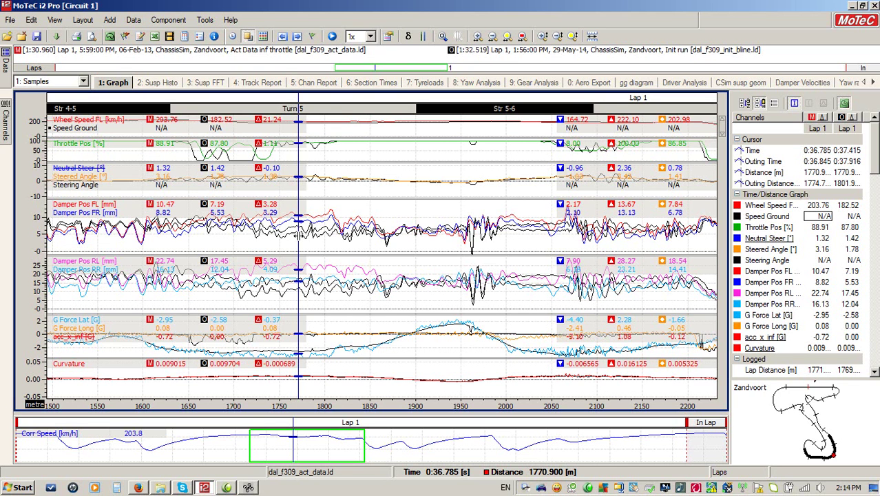
scroll(298, 237, down, 3)
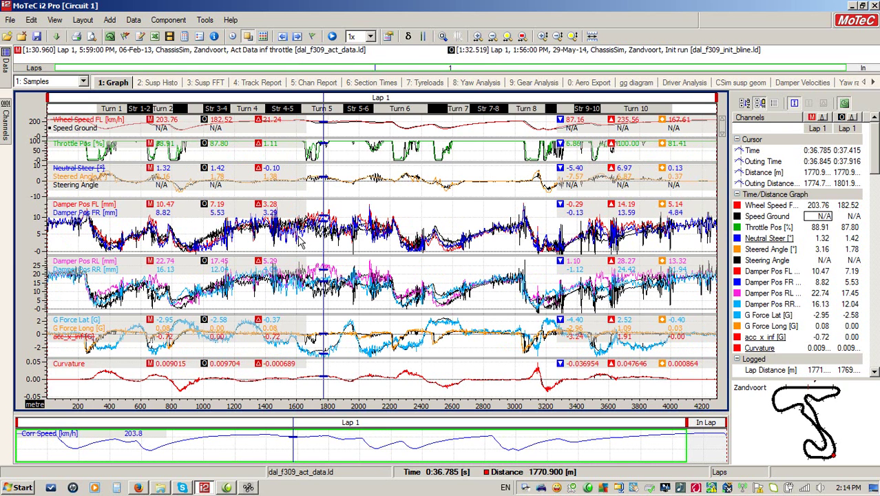
click(540, 136)
click(385, 148)
click(322, 152)
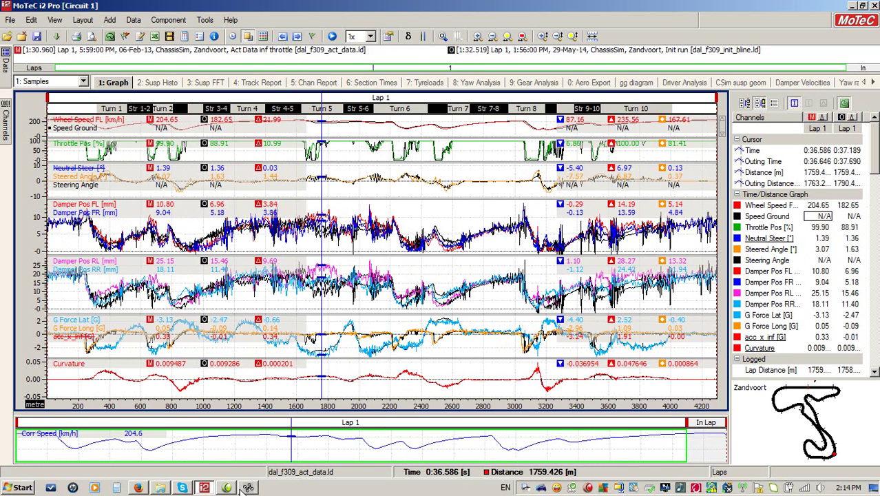
Switch to ChassisSim and import the circuit files from the circuit data into the variable grip factor interface
click(248, 487)
click(93, 18)
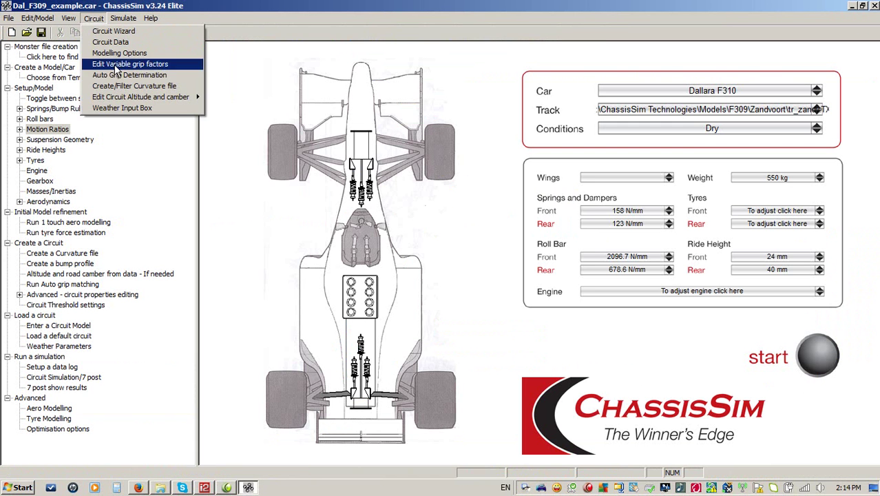
click(141, 65)
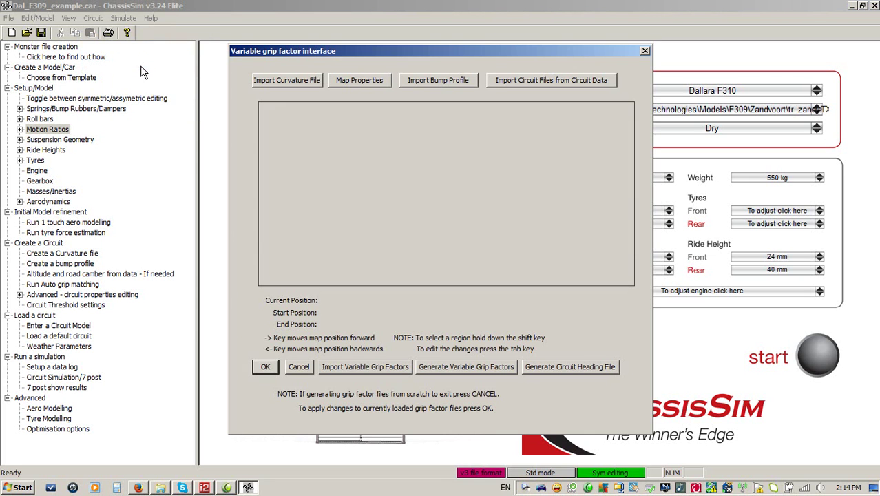
click(534, 79)
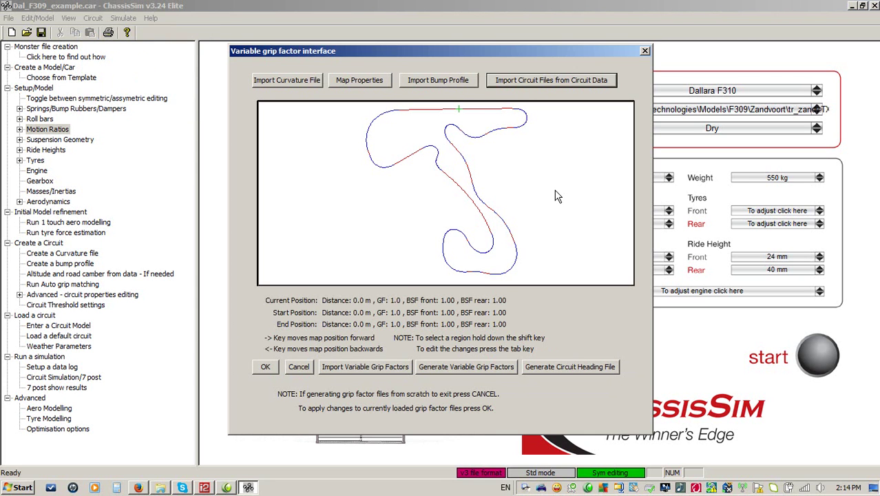
Advance the map position along the main straight to 283.2 m, at the entry to the first corner
key(Right)
key(Right)
key(Right)
key(Right)
key(Right)
key(Right)
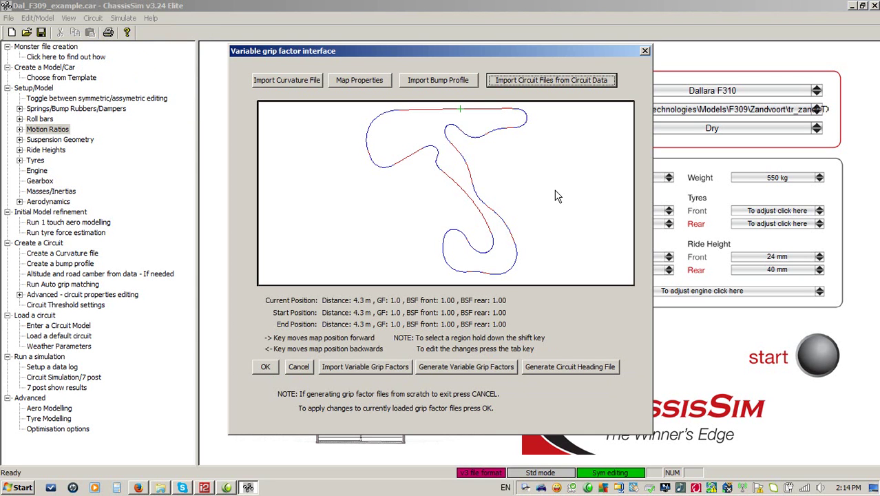
key(shift+Right)
key(shift+Right)
key(shift+Right)
key(shift+Right)
key(shift+Right)
key(shift+Right)
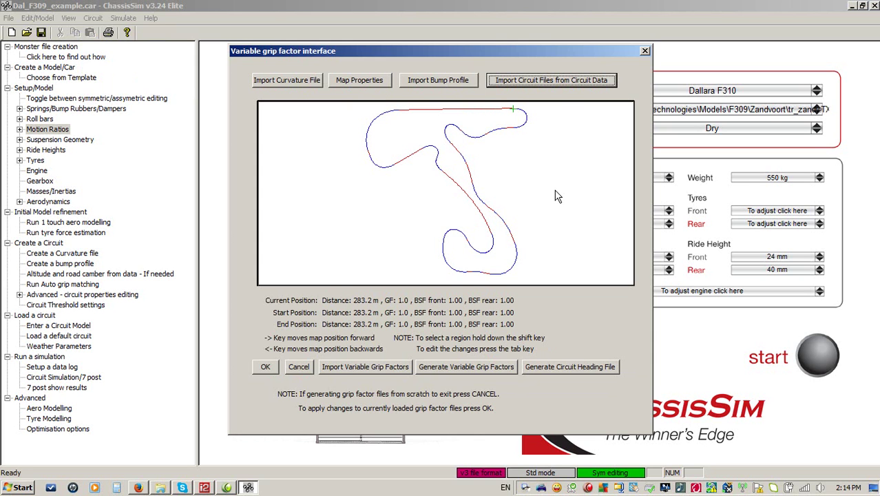
Select the region from 283.2 m to 459.1 m, review its grip and bump scale factor values, and close the interface without applying changes
key(shift+Right)
key(shift+Right)
key(shift+Right)
key(shift+Right)
key(shift+Right)
key(shift+Right)
key(shift+Right)
key(shift+Right)
key(shift+Right)
key(shift+Right)
key(Tab)
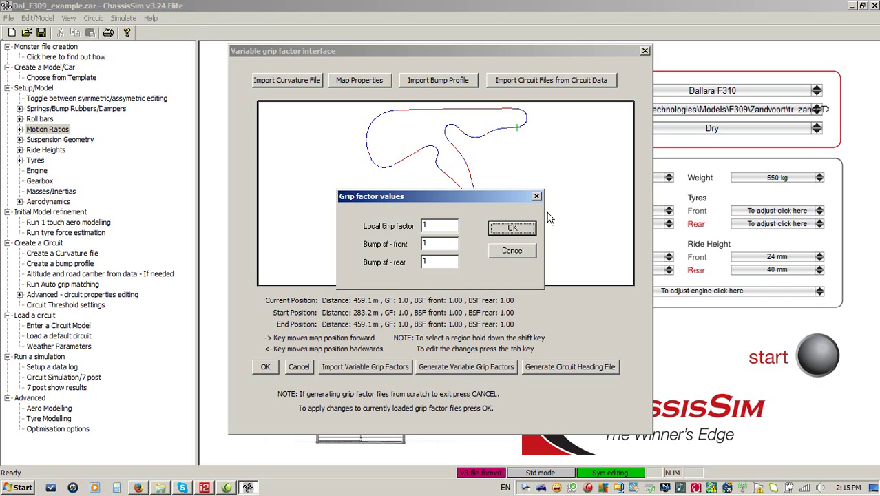
click(515, 249)
click(299, 367)
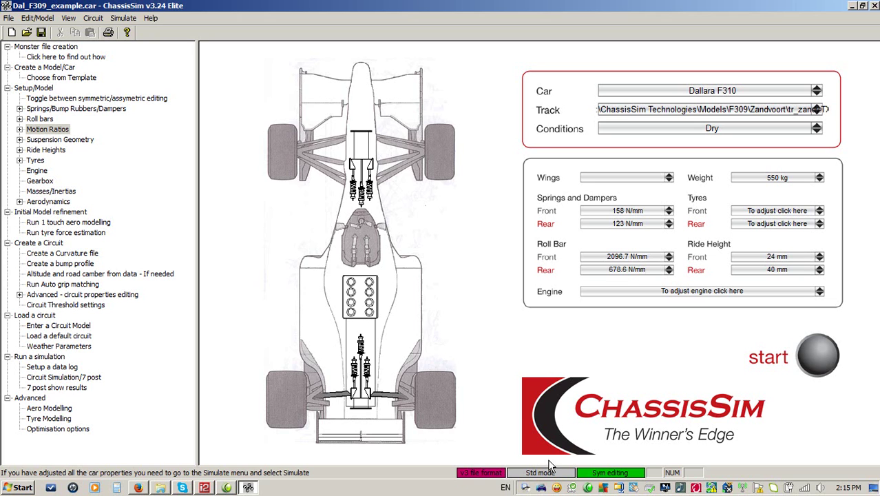
Open the simulation window, review the advanced modelling options for apex speed by corner length, and close it without running
click(826, 348)
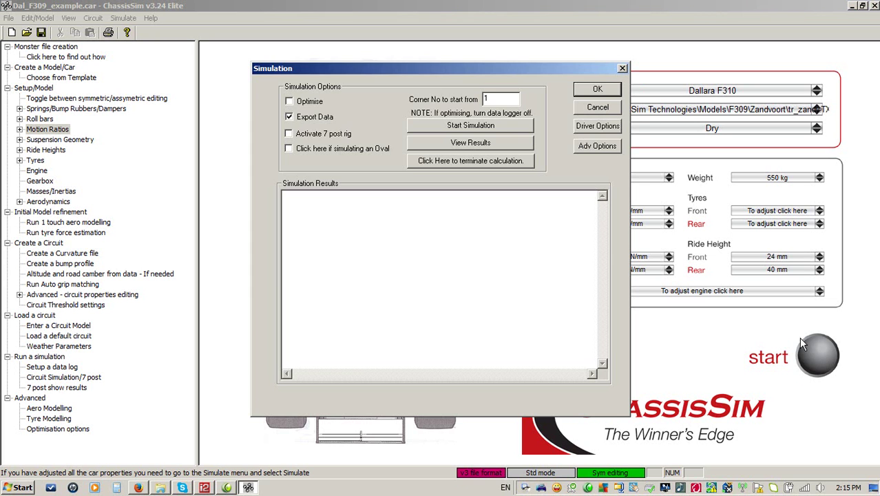
click(591, 146)
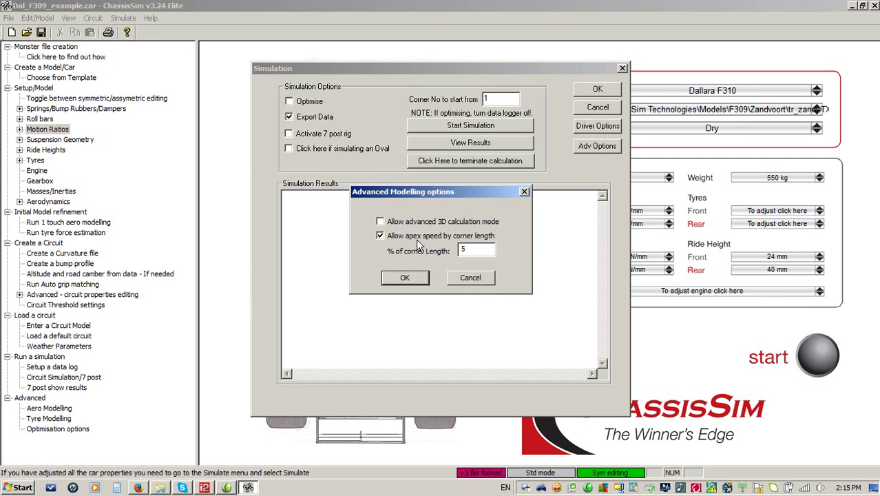
click(471, 277)
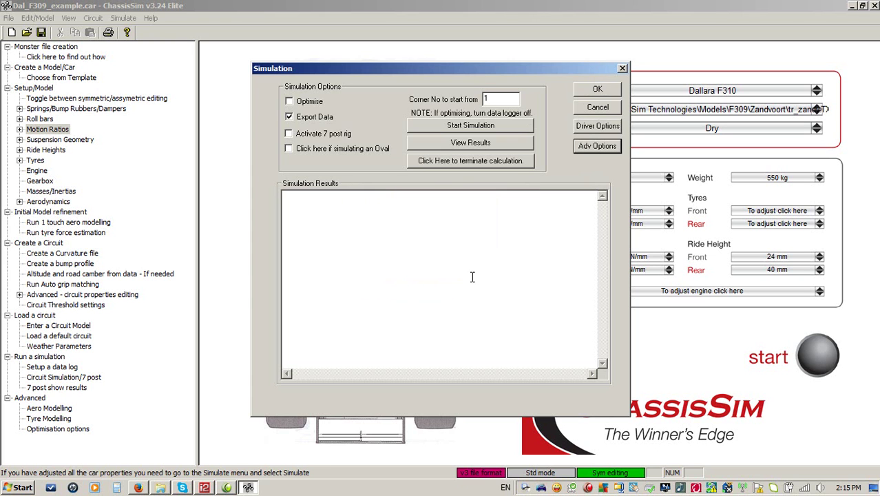
click(600, 109)
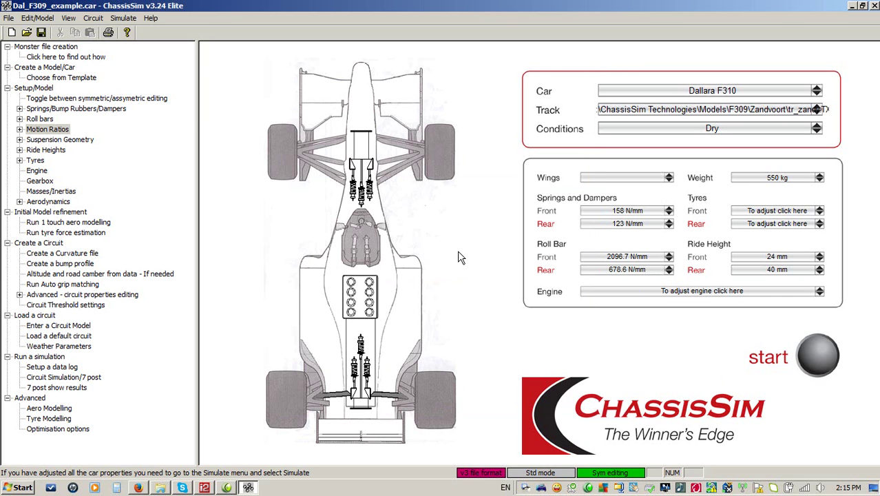
Switch to Windows Explorer and open CSim_track_creation.pdf from the help folder of ChassisSim_v3_24
click(163, 487)
click(387, 63)
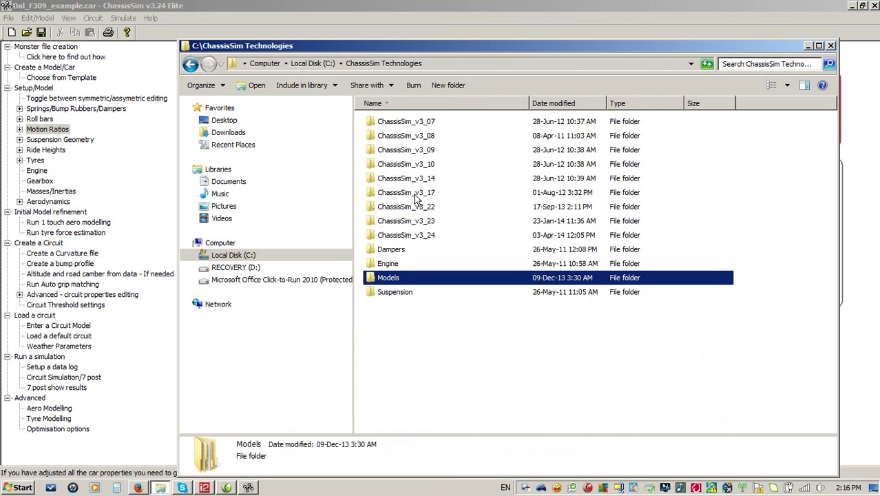
click(418, 236)
double_click(418, 236)
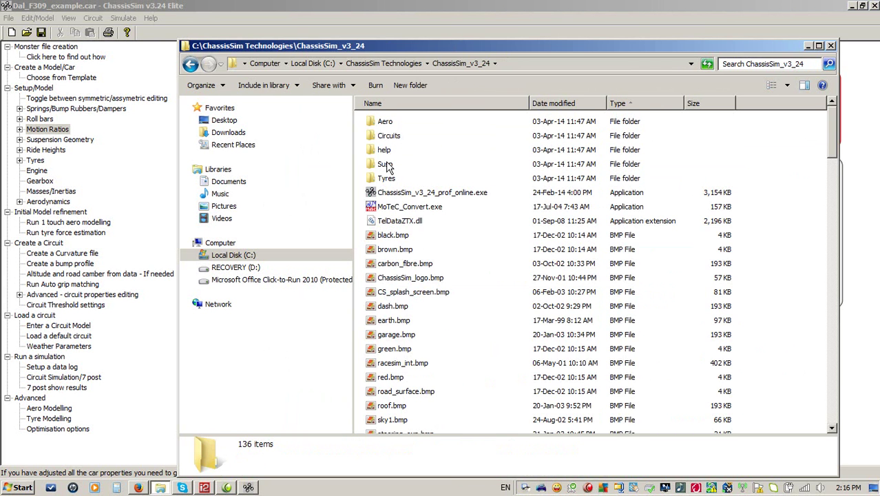
double_click(384, 152)
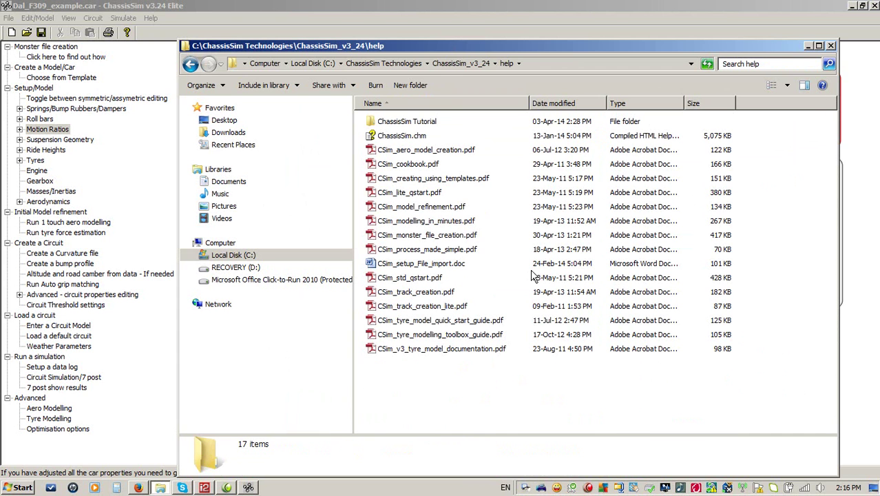
click(429, 297)
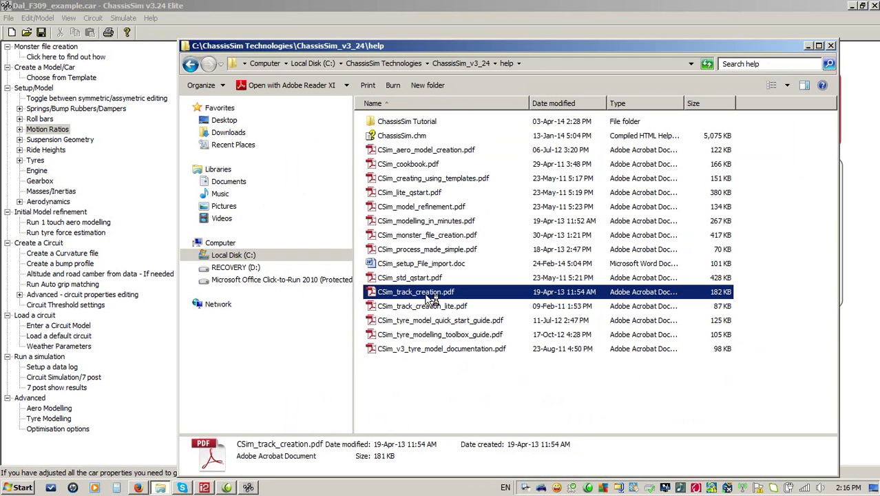
double_click(426, 294)
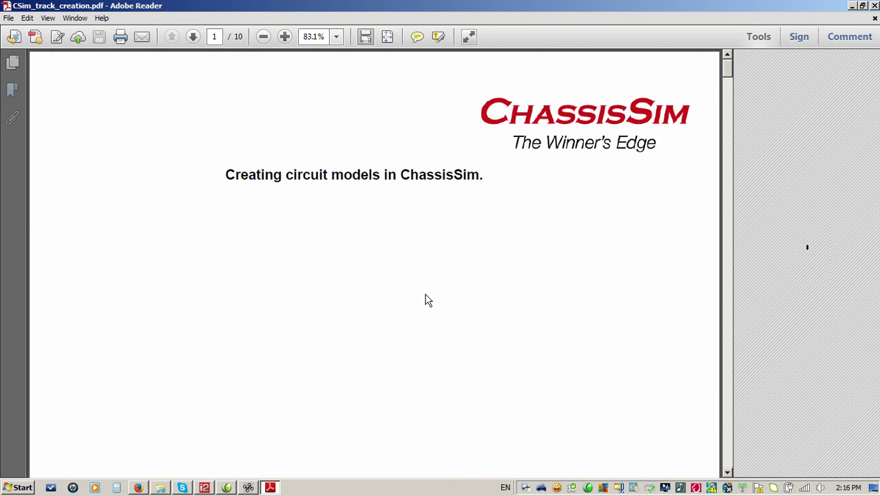